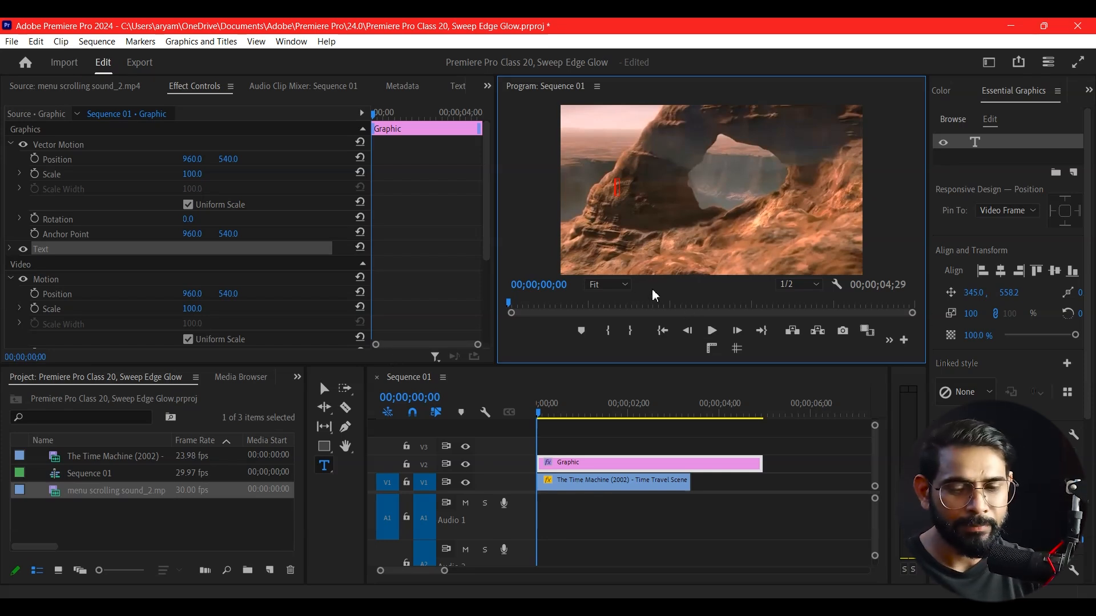
Type the years 1700 to 2500 in hundred-year steps, separated by spaces, into the text layer
{"action": "type", "text": "1700"}
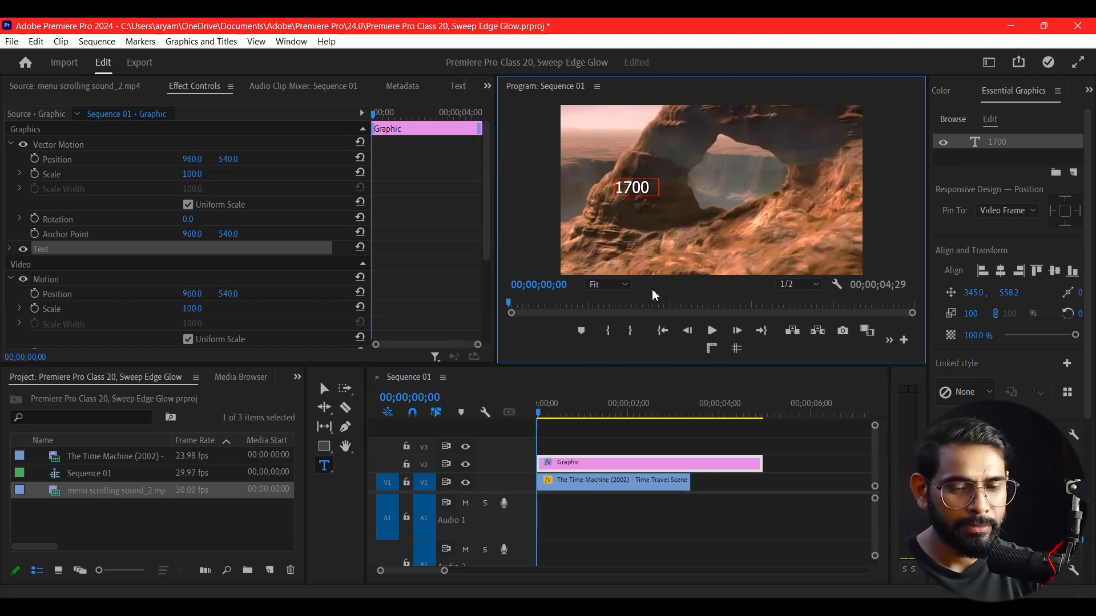
{"action": "type", "text": "1800"}
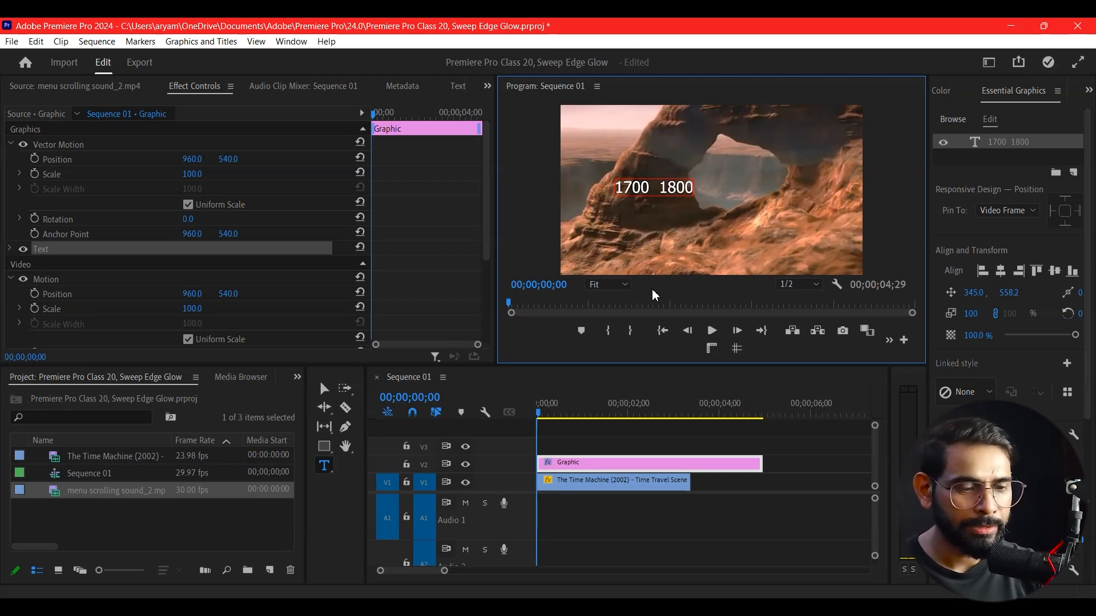
{"action": "key", "text": "BackSpace"}
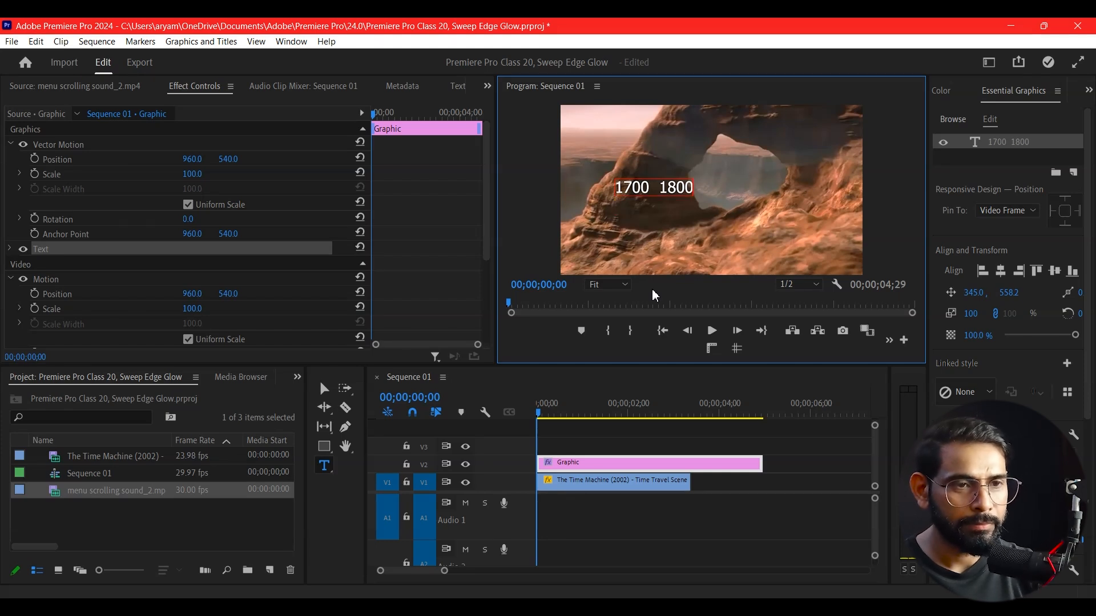
{"action": "type", "text": "1000"}
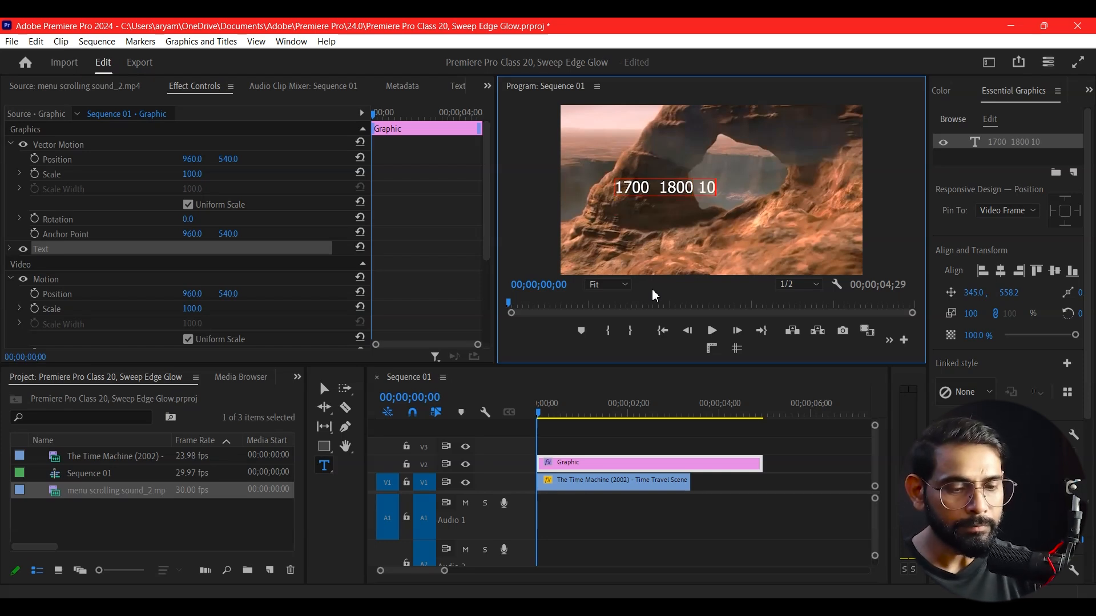
{"action": "key", "text": "BackSpace"}
{"action": "key", "text": "BackSpace"}
{"action": "key", "text": "BackSpace"}
{"action": "key", "text": "BackSpace"}
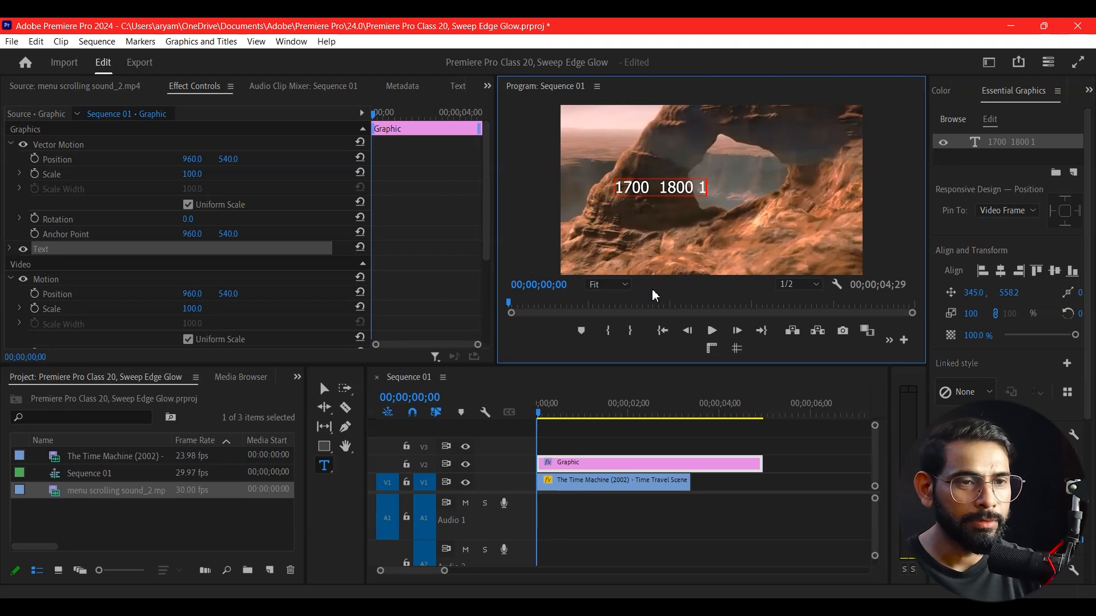
{"action": "type", "text": "1900"}
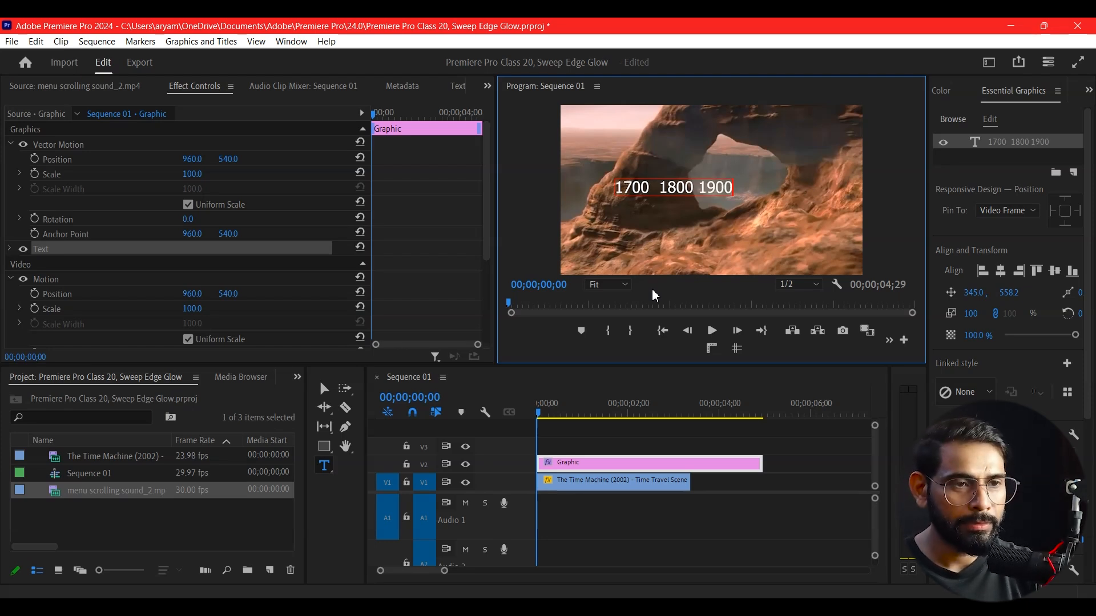
{"action": "type", "text": " 2000"}
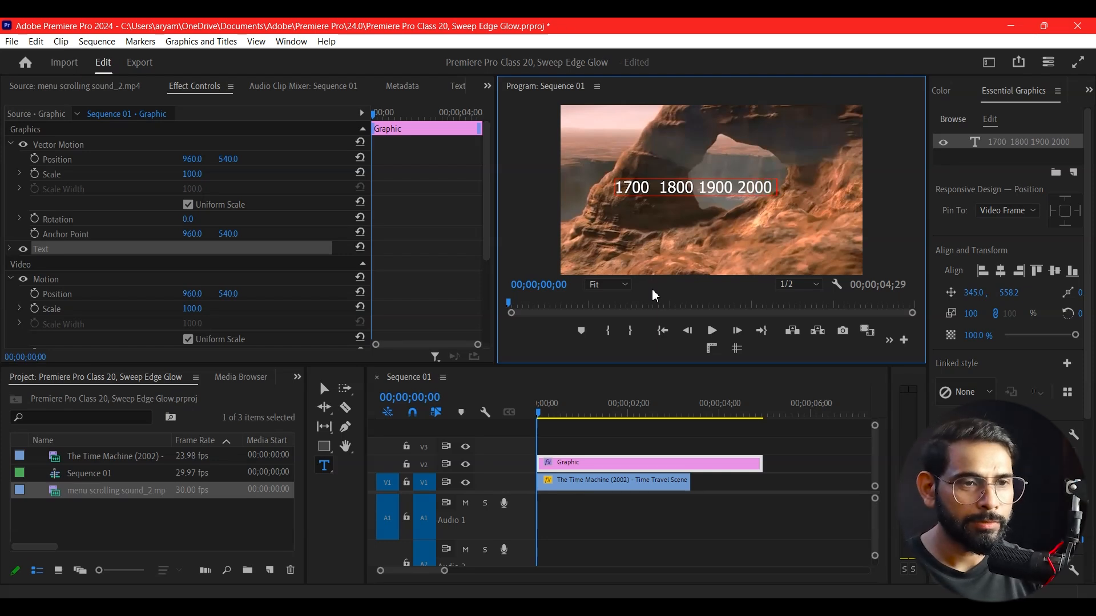
{"action": "type", "text": " 20"}
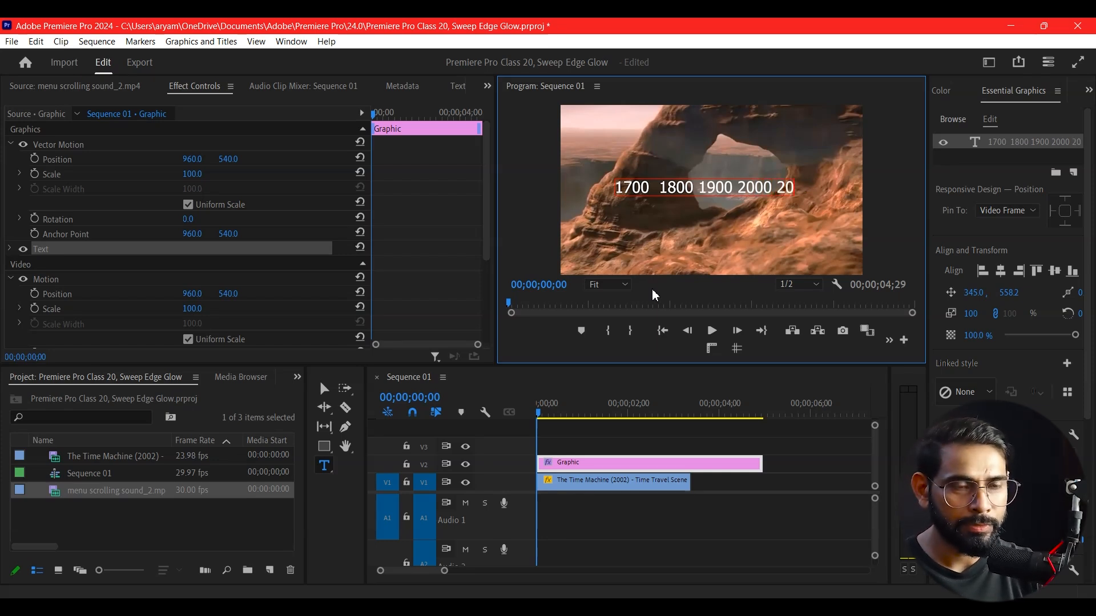
{"action": "key", "text": "BackSpace"}
{"action": "type", "text": "100"}
{"action": "key", "text": "Return"}
{"action": "key", "text": "BackSpace"}
{"action": "type", "text": "2200"}
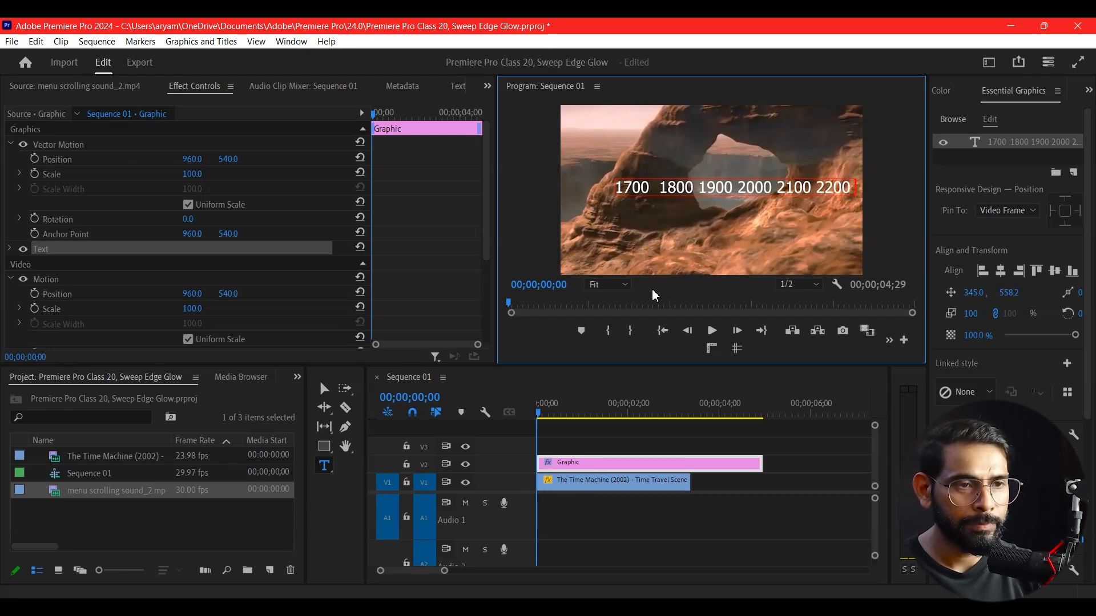
{"action": "type", "text": "2300"}
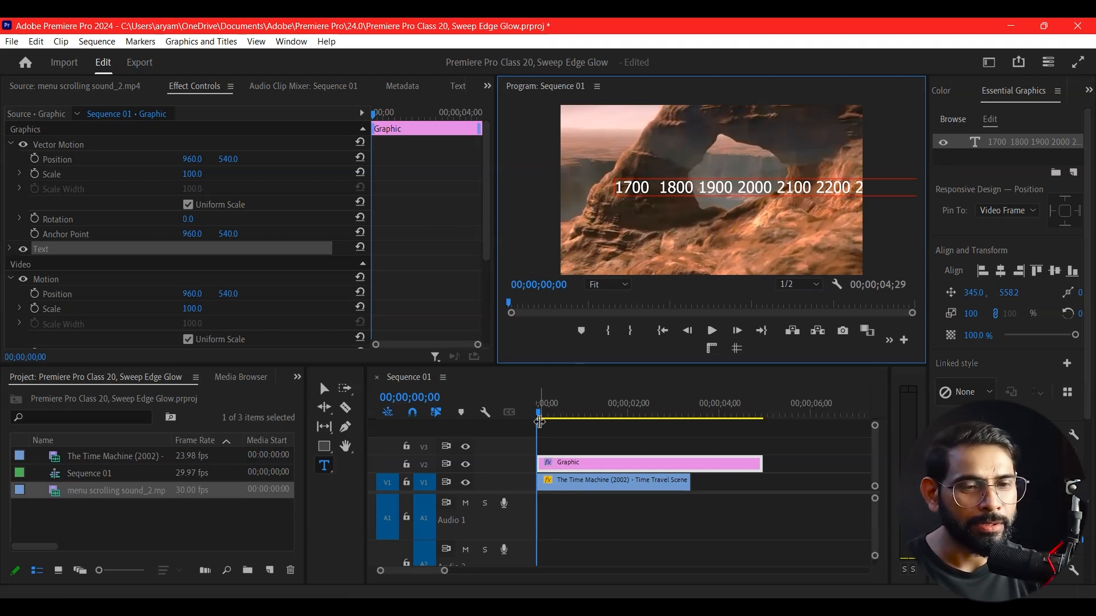
{"action": "mouse_move", "coordinate": [543, 419]}
{"action": "left_mouse_down"}
{"action": "mouse_move", "coordinate": [580, 420]}
{"action": "mouse_move", "coordinate": [531, 421]}
{"action": "left_mouse_up"}
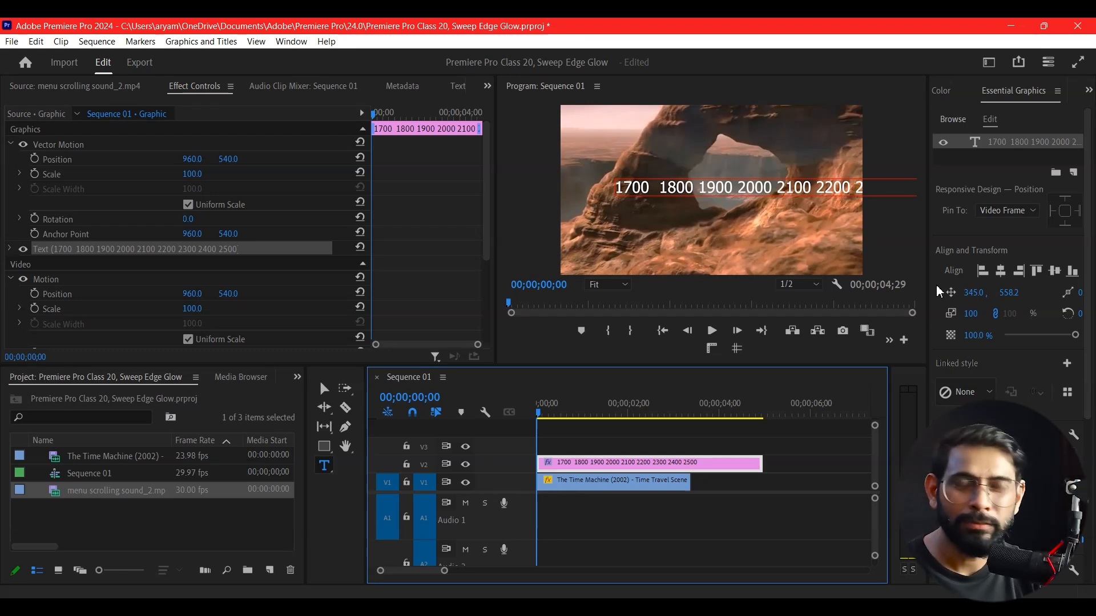
Center the text horizontally in the frame and set its font size to 200
{"action": "left_click", "coordinate": [1000, 272]}
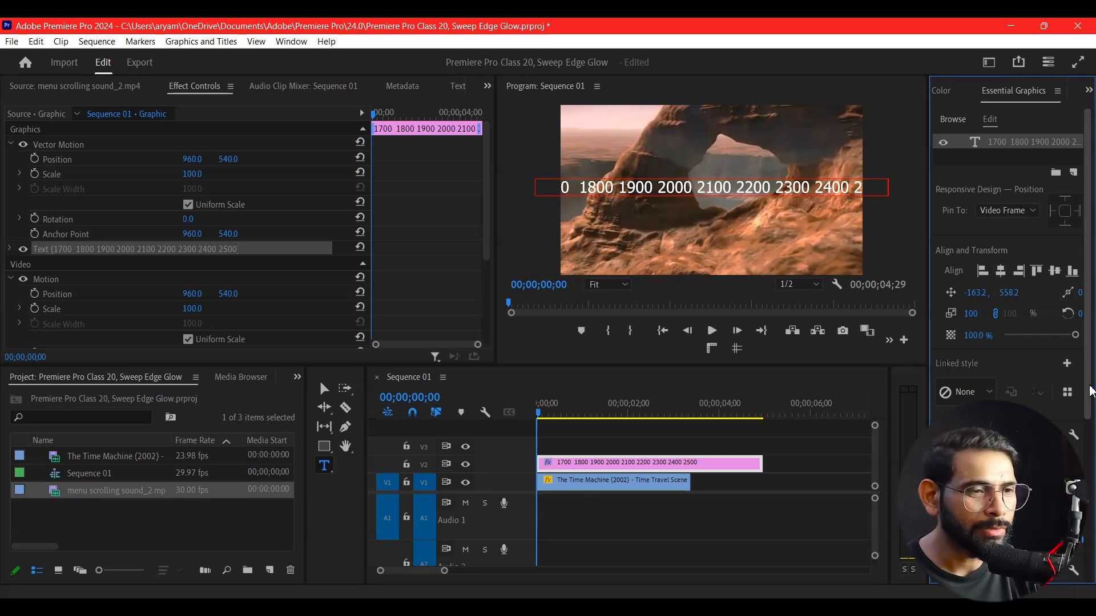
{"action": "left_click_drag", "start_coordinate": [1091, 391], "coordinate": [1091, 540]}
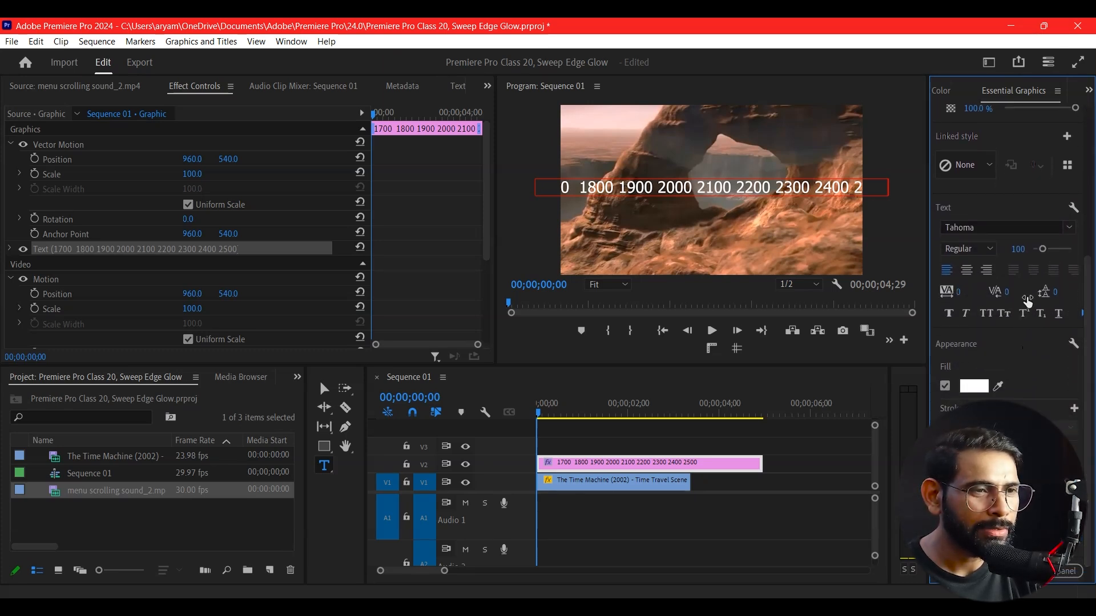
{"action": "left_click_drag", "start_coordinate": [1044, 250], "coordinate": [1050, 250]}
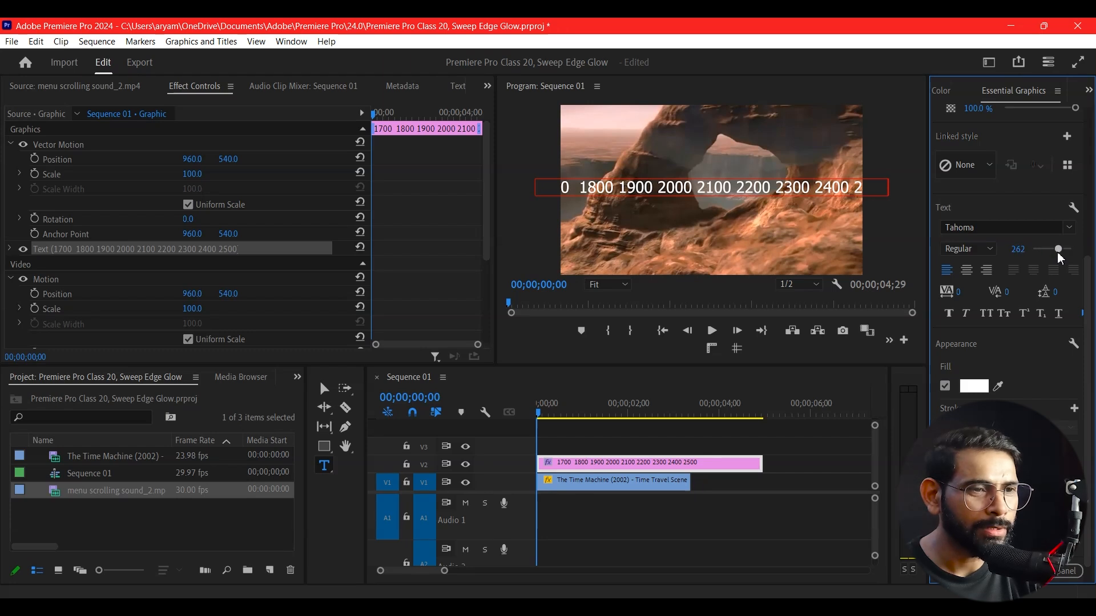
{"action": "double_click", "coordinate": [831, 188]}
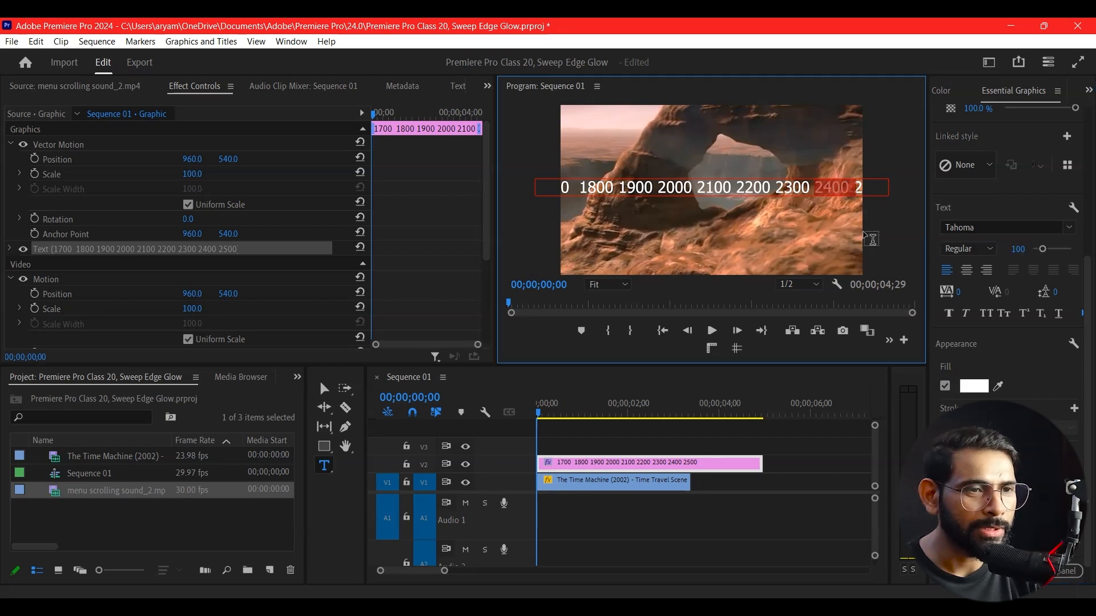
{"action": "key", "text": "ctrl+a"}
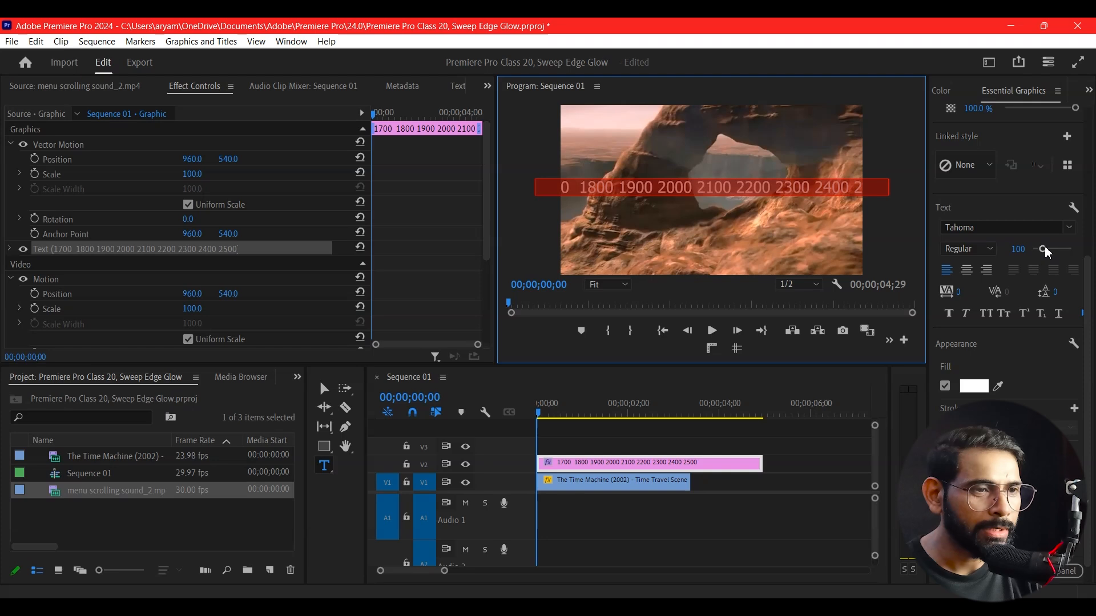
{"action": "left_click_drag", "start_coordinate": [1043, 249], "coordinate": [1054, 254]}
{"action": "left_click", "coordinate": [1019, 249]}
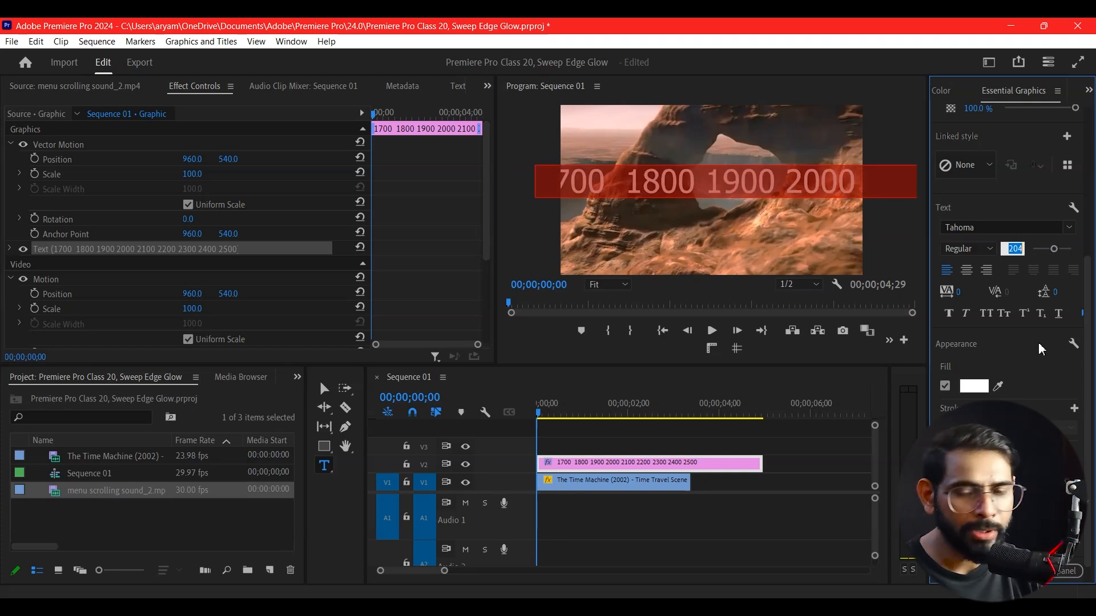
{"action": "type", "text": "200"}
{"action": "key", "text": "Return"}
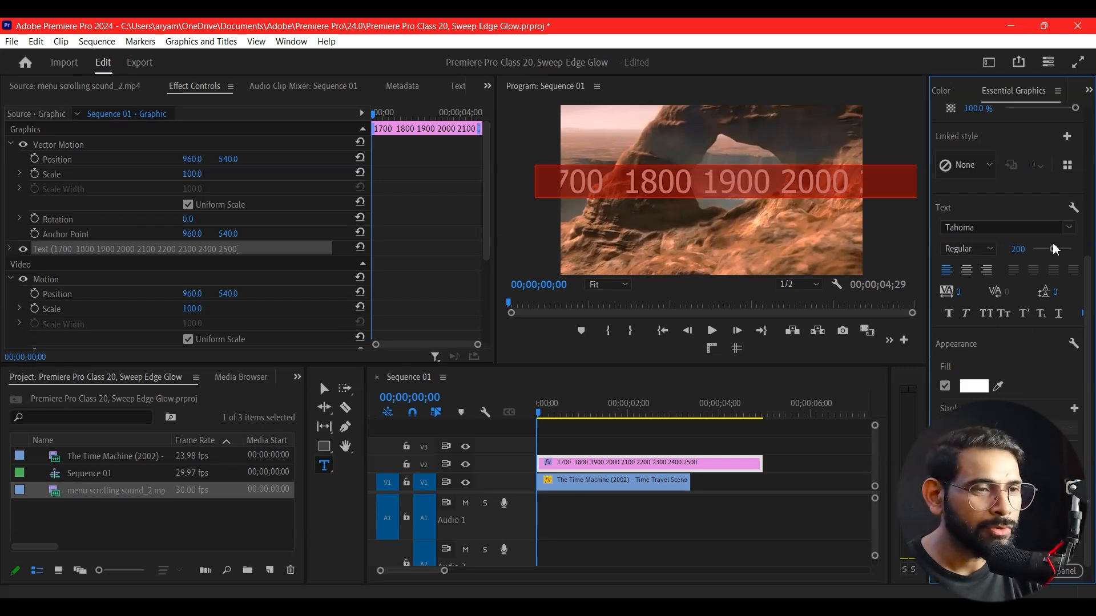
Change the text's font to Impact
{"action": "left_click", "coordinate": [1070, 228]}
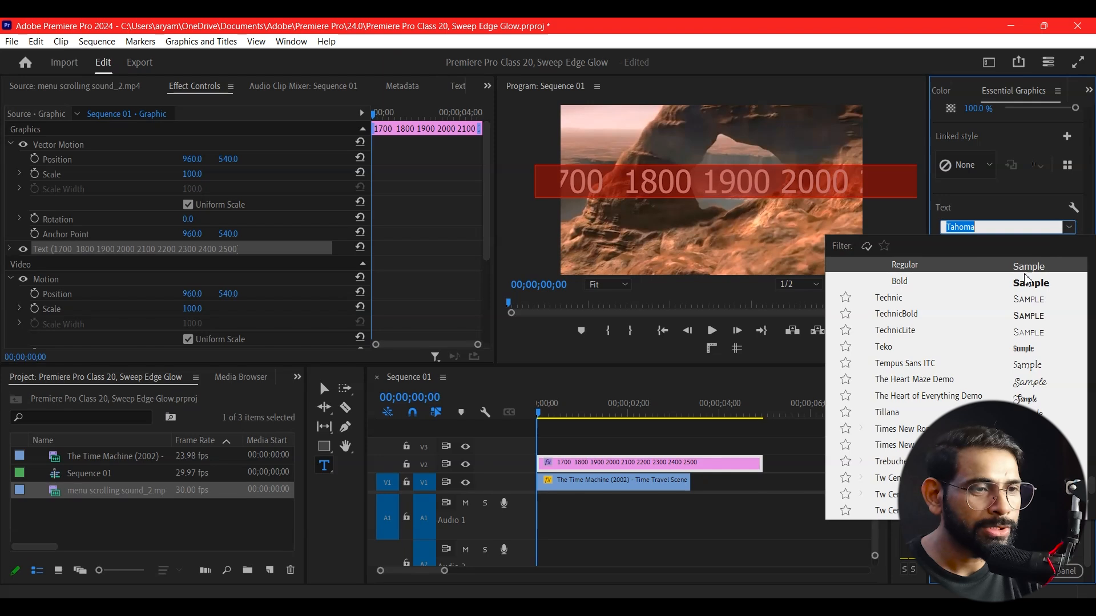
{"action": "scroll", "coordinate": [928, 390], "scroll_direction": "up", "scroll_amount": 3}
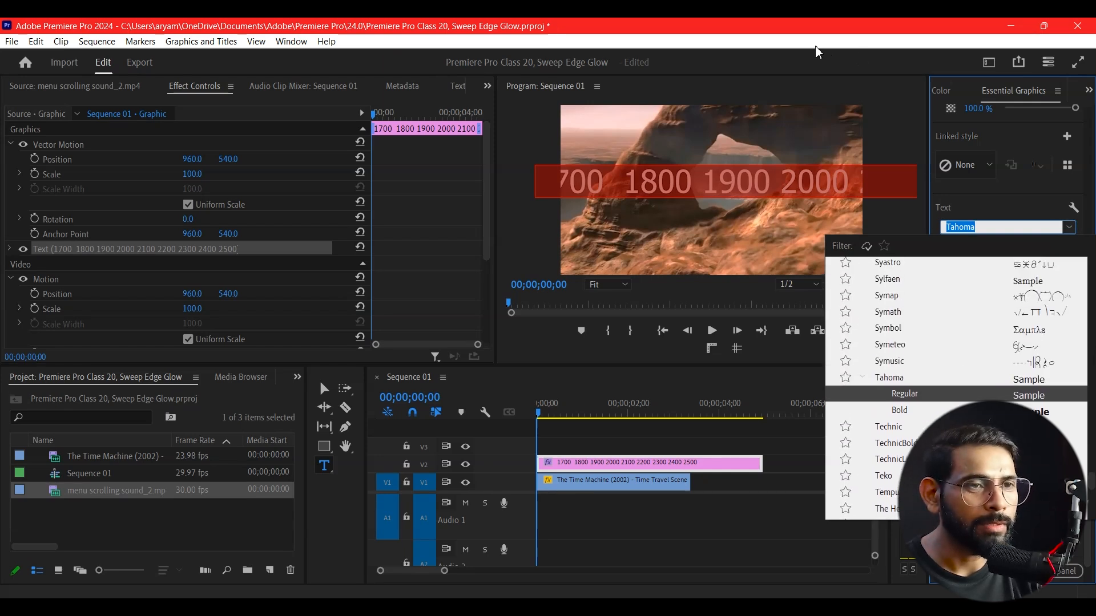
{"action": "scroll", "coordinate": [982, 351], "scroll_direction": "up", "scroll_amount": 4}
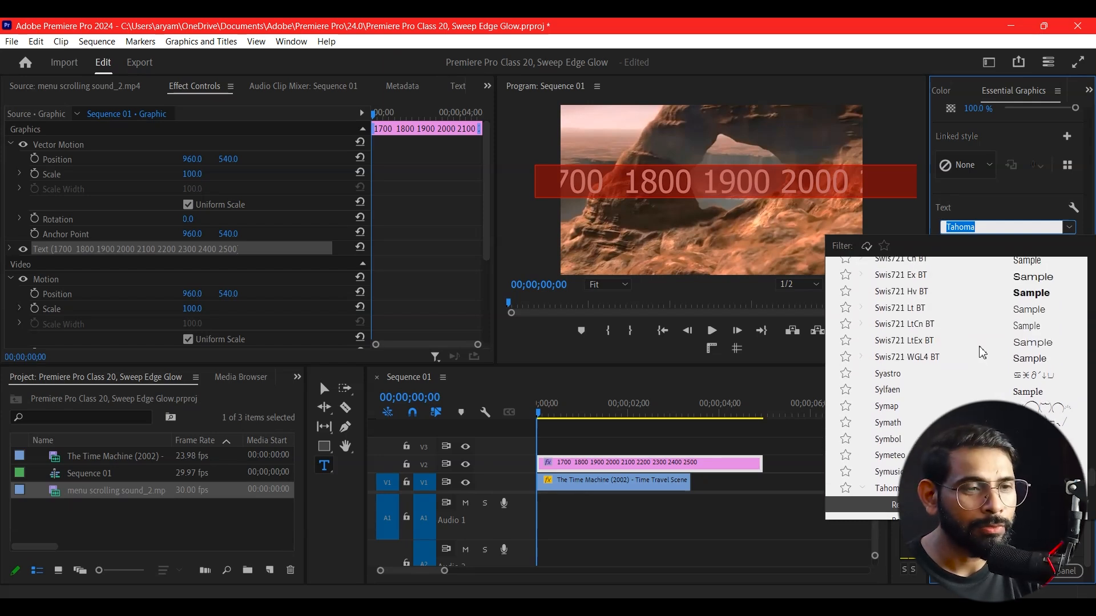
{"action": "scroll", "coordinate": [982, 351], "scroll_direction": "up", "scroll_amount": 4}
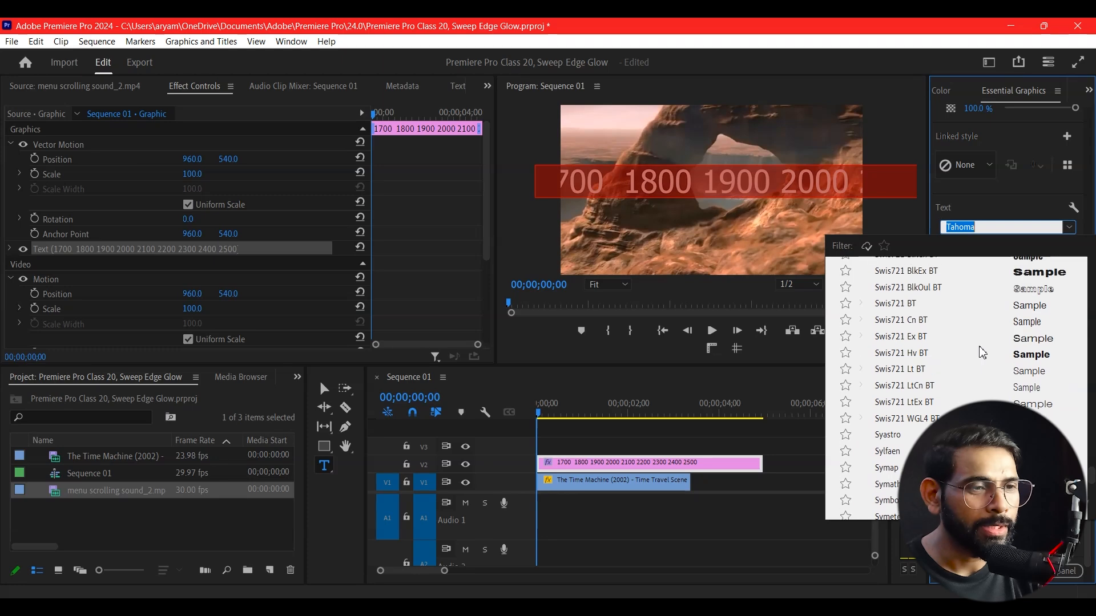
{"action": "scroll", "coordinate": [982, 351], "scroll_direction": "up", "scroll_amount": 20}
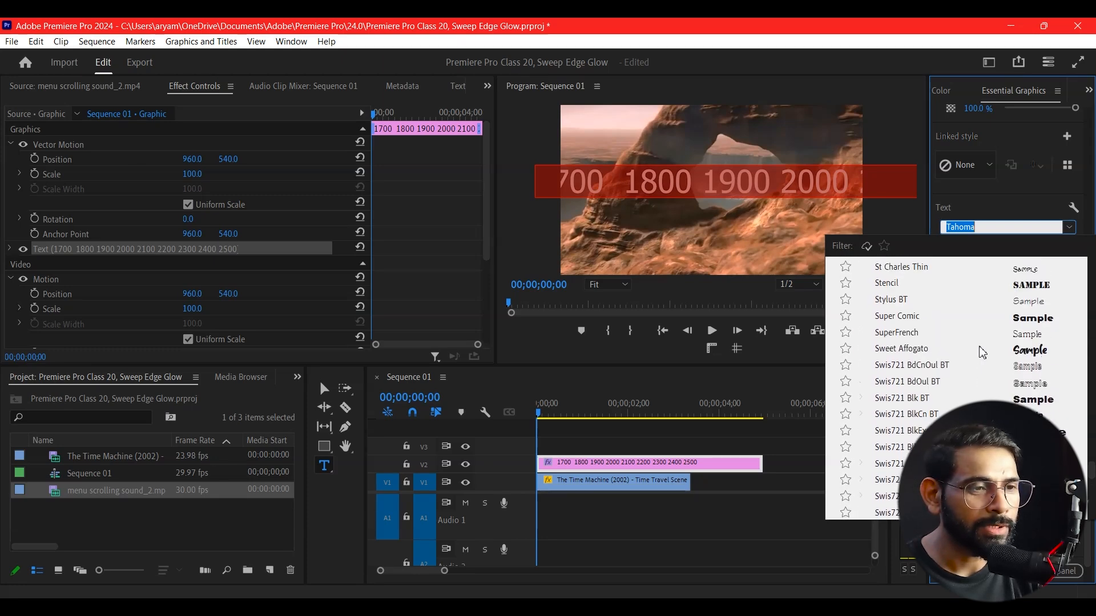
{"action": "left_click", "coordinate": [1038, 365]}
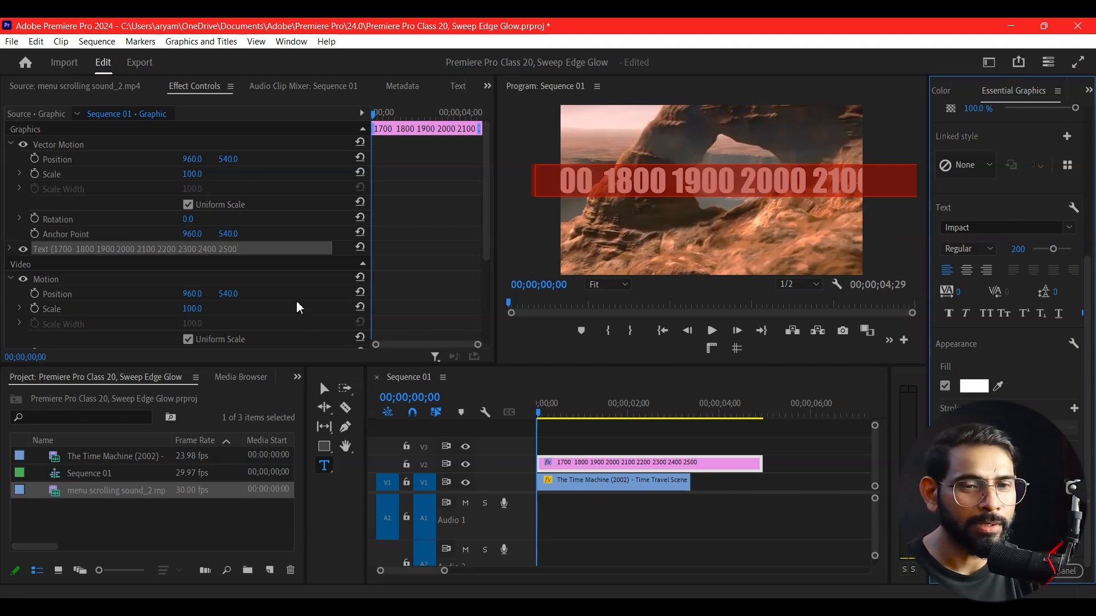
Move the text slightly lower and re-center it horizontally in the frame
{"action": "left_click", "coordinate": [324, 389]}
{"action": "left_click_drag", "start_coordinate": [642, 193], "coordinate": [630, 207]}
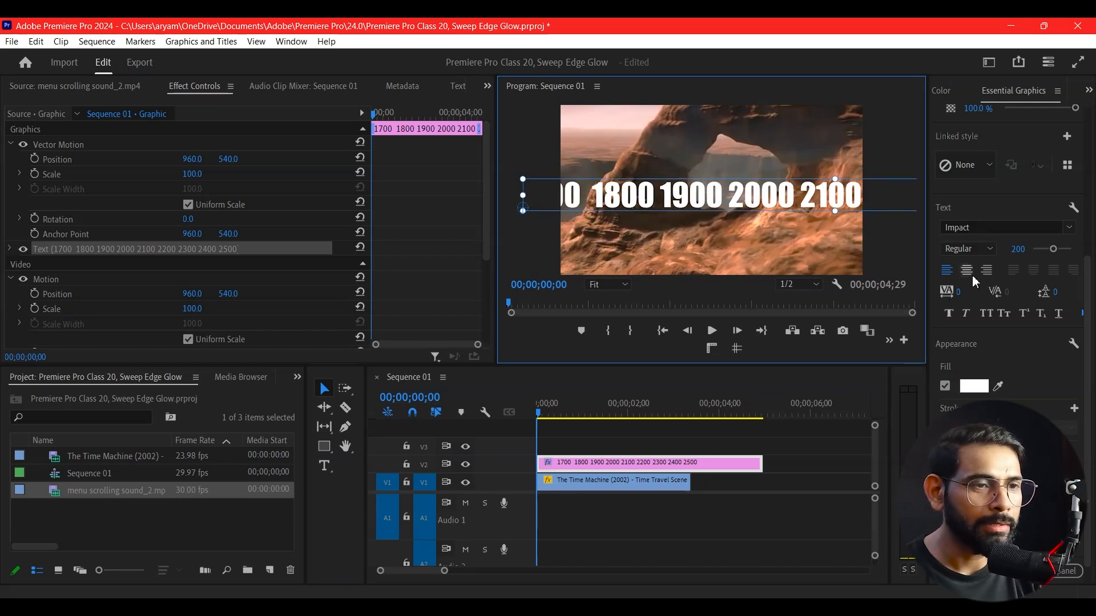
{"action": "scroll", "coordinate": [1020, 225], "scroll_direction": "up", "scroll_amount": 3}
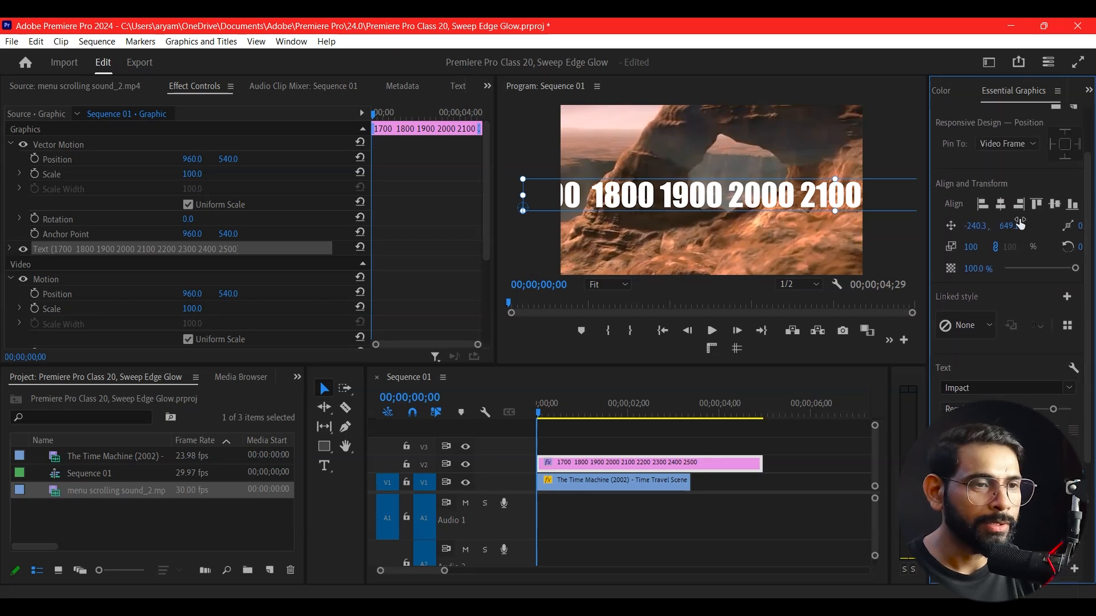
{"action": "left_click", "coordinate": [1000, 206]}
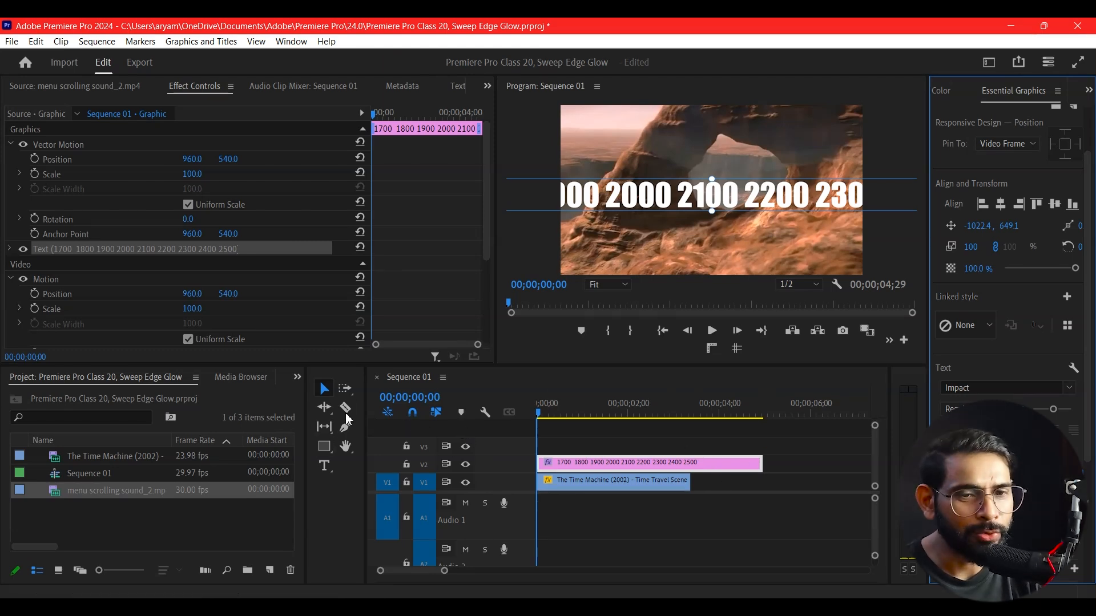
Rate-stretch the graphic clip shorter so it ends with the video clip
{"action": "left_click", "coordinate": [325, 407]}
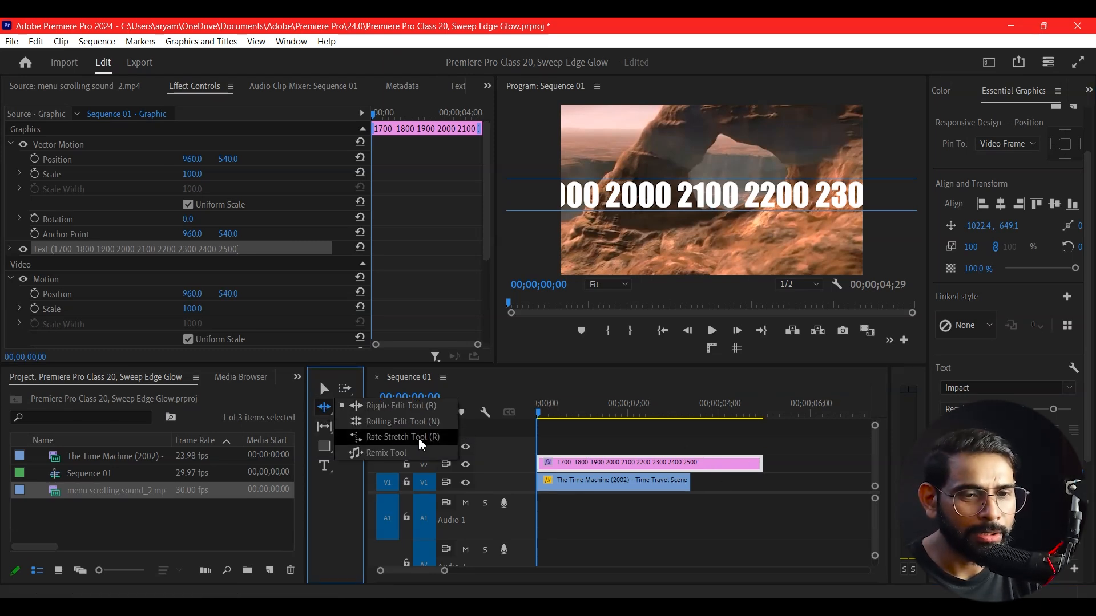
{"action": "left_click", "coordinate": [419, 437]}
{"action": "left_click_drag", "start_coordinate": [761, 463], "coordinate": [691, 470]}
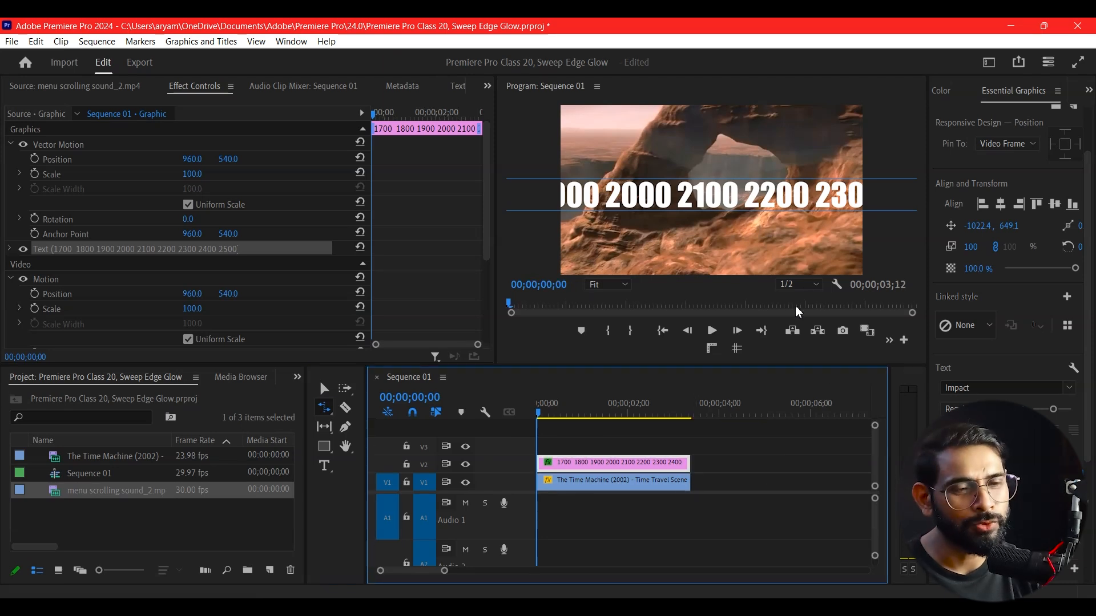
Scrub the graphic's Vector Motion position and undo the change
{"action": "left_click", "coordinate": [325, 389]}
{"action": "left_click_drag", "start_coordinate": [563, 413], "coordinate": [534, 426]}
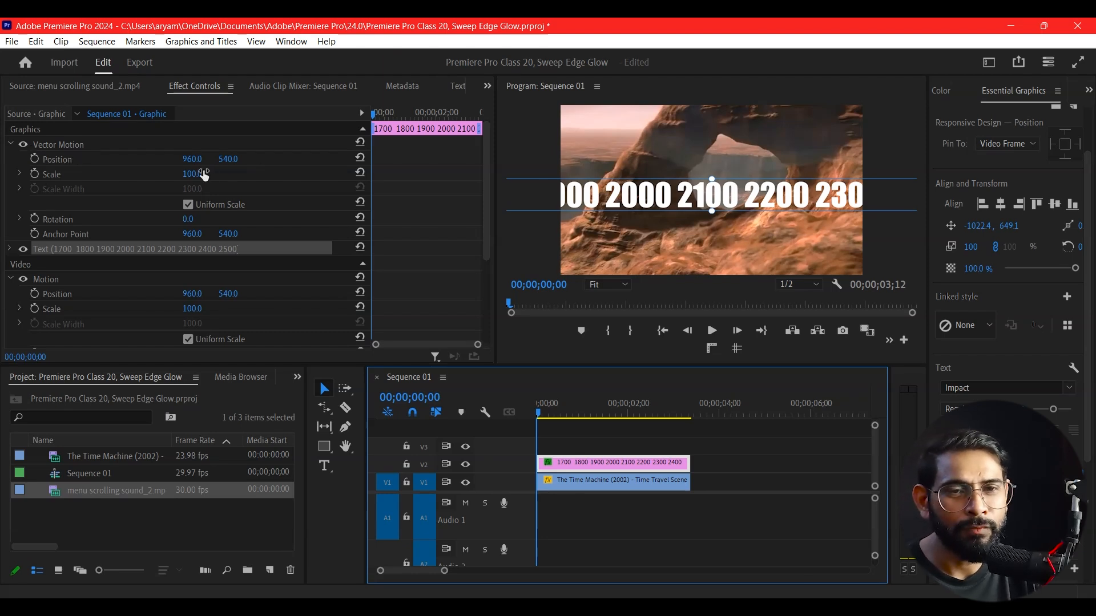
{"action": "left_click_drag", "start_coordinate": [192, 174], "coordinate": [297, 159]}
{"action": "key", "text": "ctrl+z"}
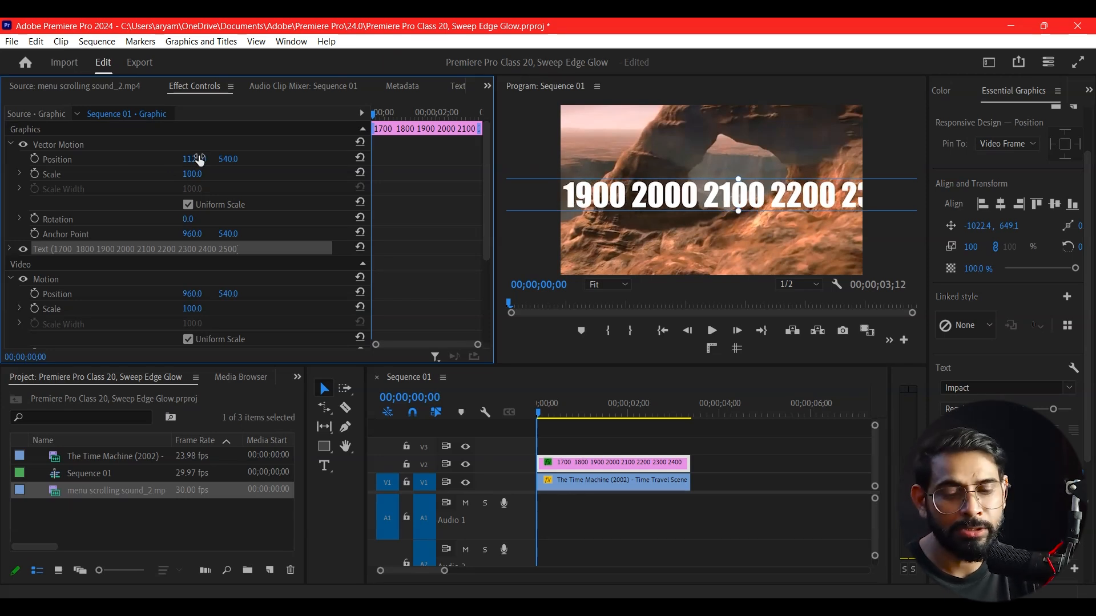
{"action": "key", "text": "ctrl+z"}
Open the Effects panel and browse Video Effects to the Blur & Sharpen category
{"action": "left_click_drag", "start_coordinate": [486, 217], "coordinate": [481, 287]}
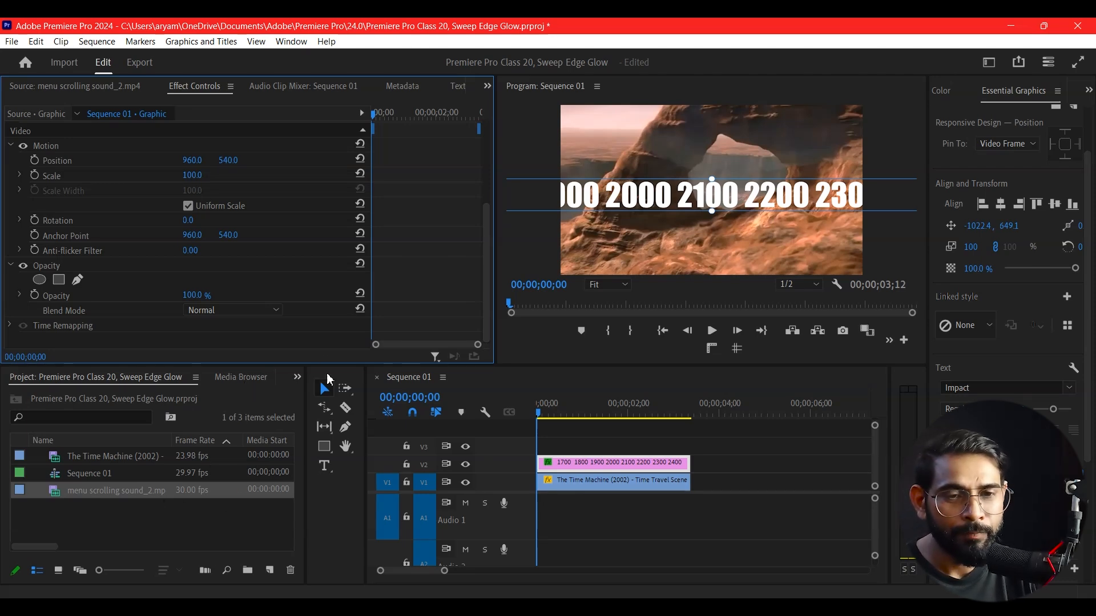
{"action": "left_click", "coordinate": [297, 379]}
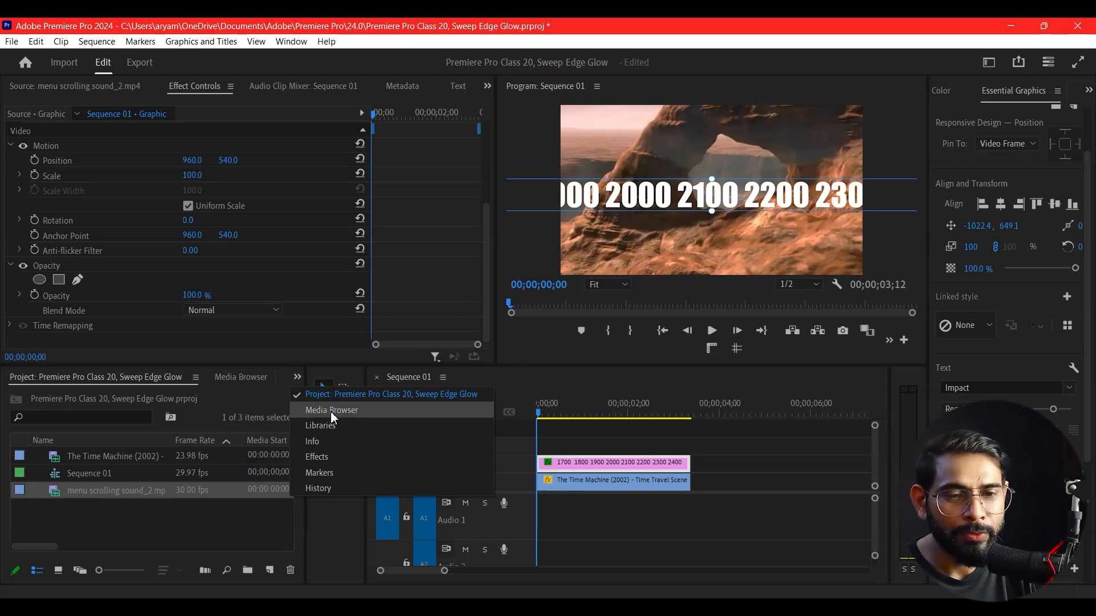
{"action": "left_click", "coordinate": [324, 457]}
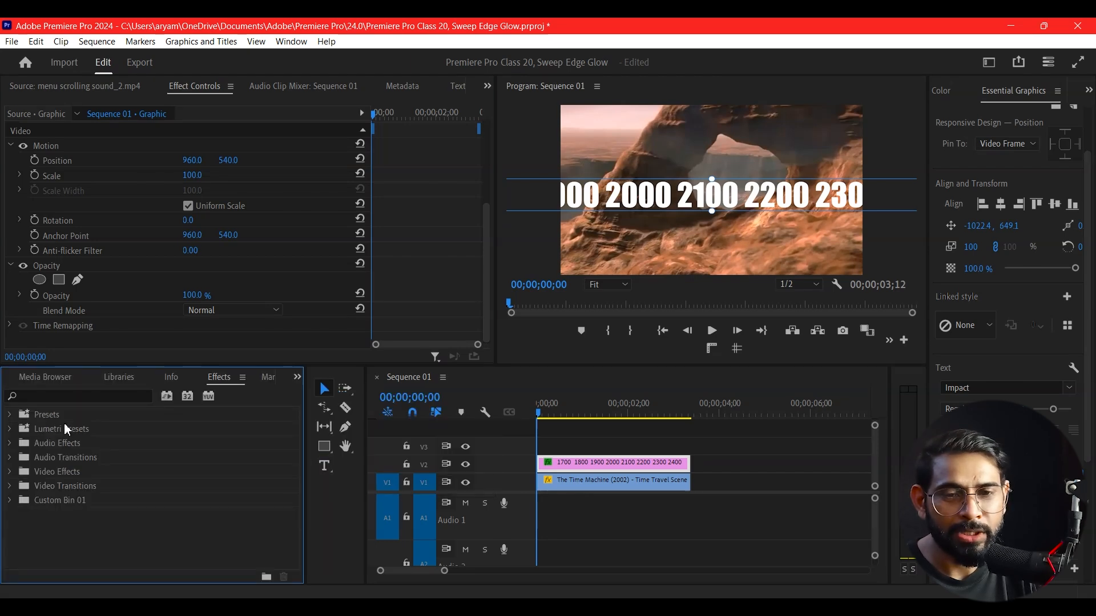
{"action": "left_click", "coordinate": [66, 394]}
{"action": "type", "text": "m"}
{"action": "left_click", "coordinate": [147, 396]}
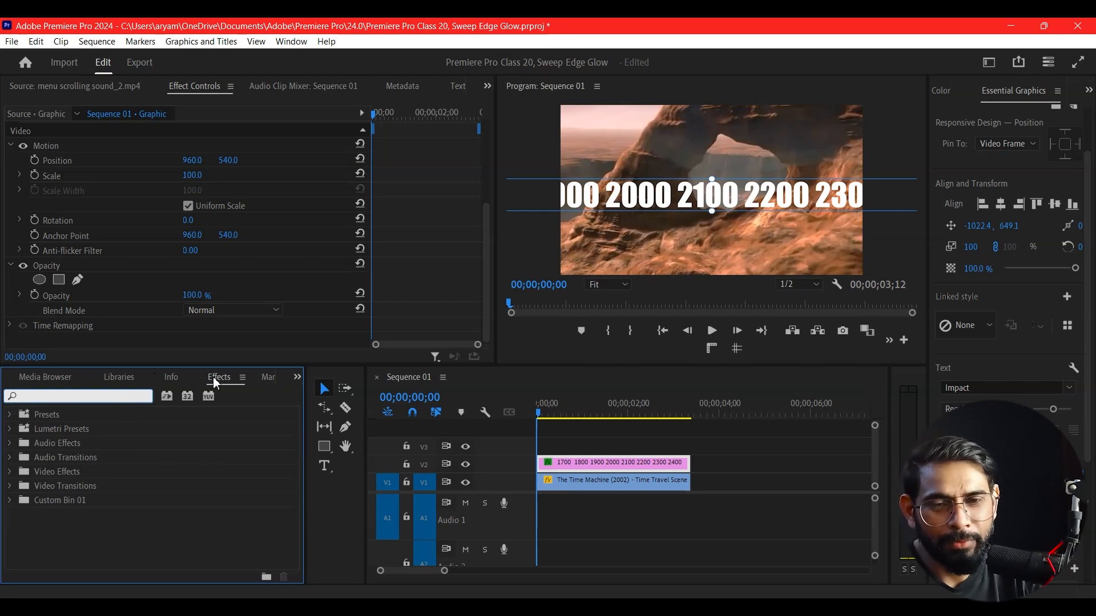
{"action": "left_click", "coordinate": [16, 474]}
{"action": "scroll", "coordinate": [85, 488], "scroll_direction": "down", "scroll_amount": 3}
{"action": "scroll", "coordinate": [85, 487], "scroll_direction": "down", "scroll_amount": 3}
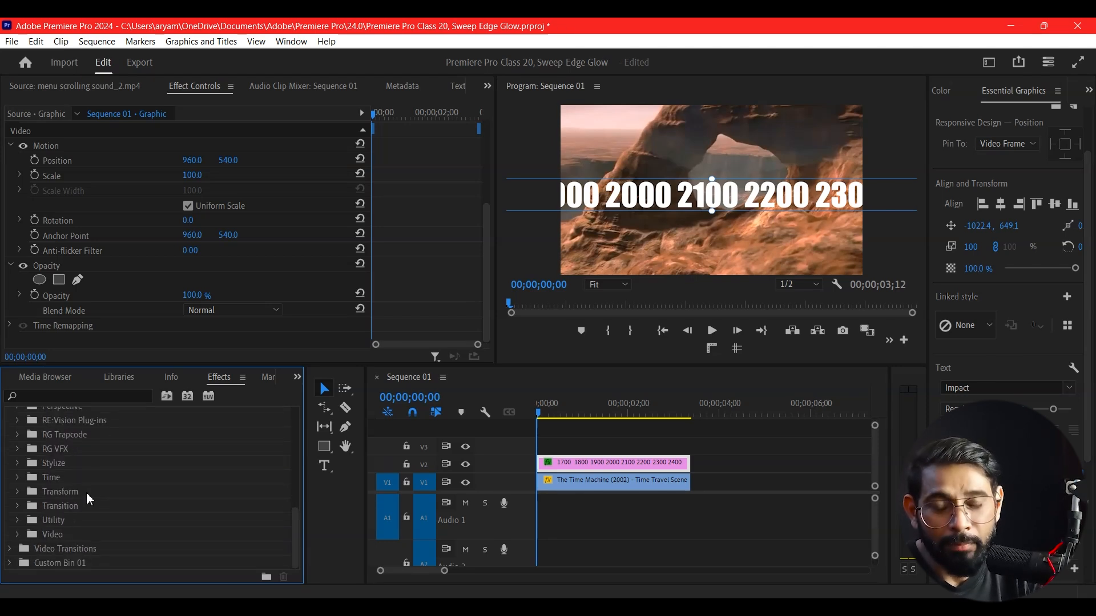
{"action": "scroll", "coordinate": [88, 499], "scroll_direction": "up", "scroll_amount": 4}
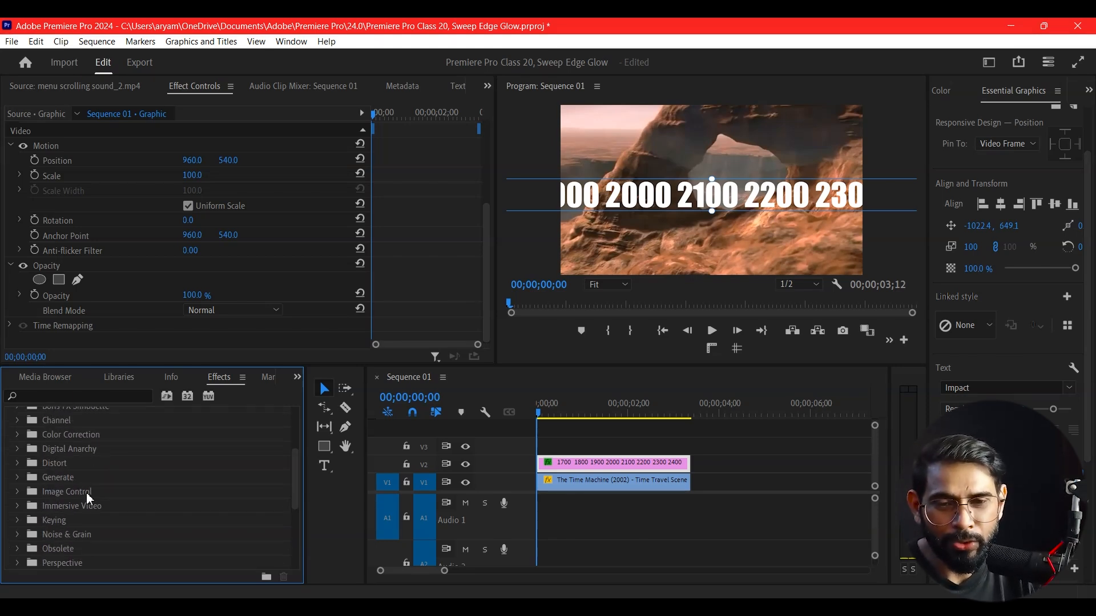
{"action": "scroll", "coordinate": [88, 496], "scroll_direction": "up", "scroll_amount": 2}
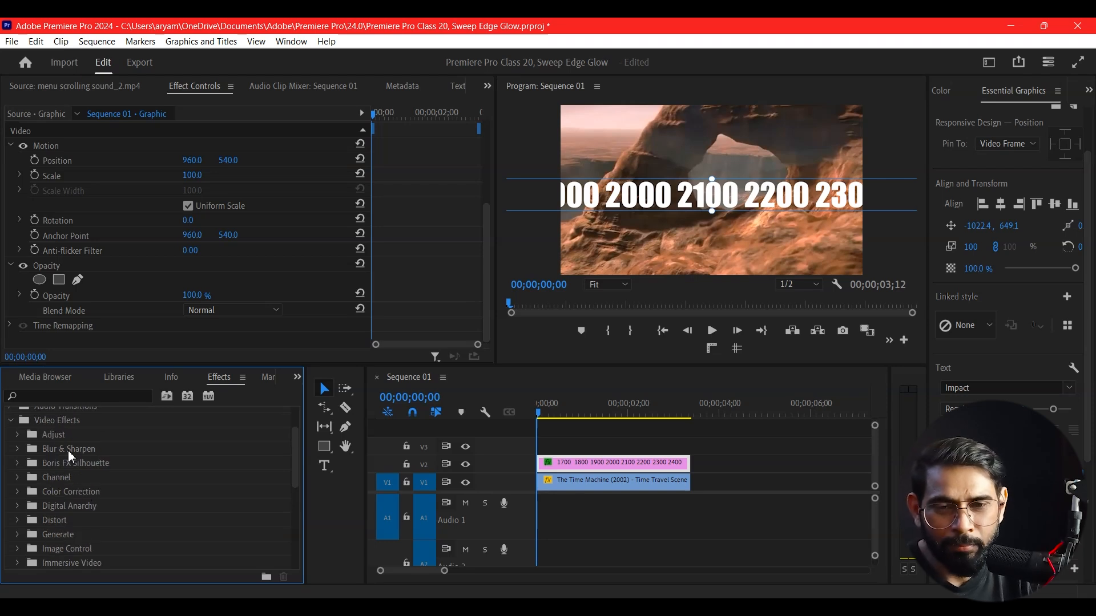
{"action": "left_click", "coordinate": [15, 449]}
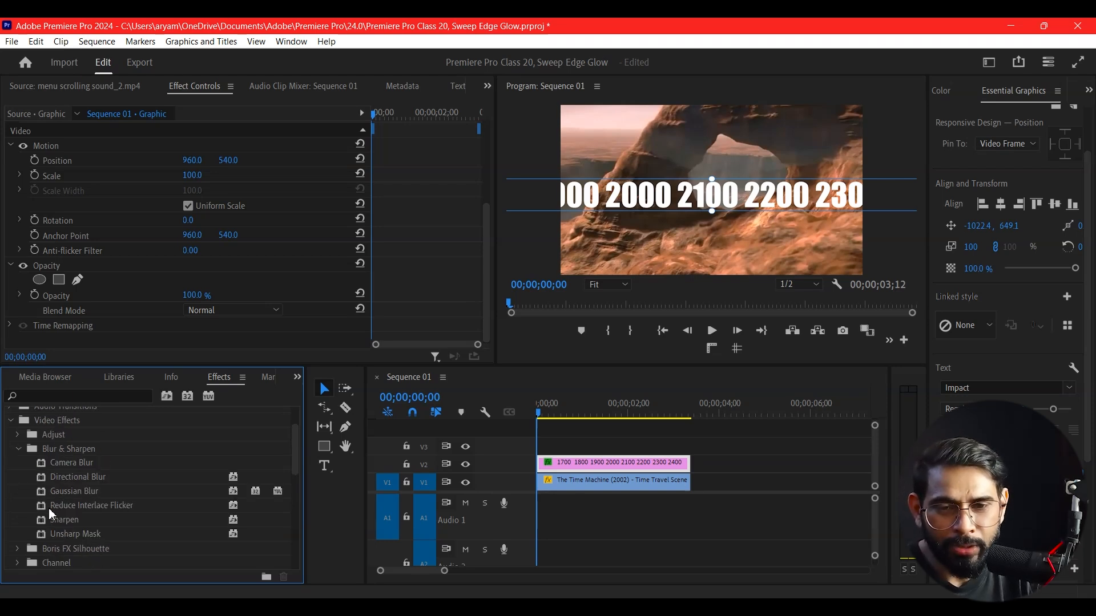
{"action": "left_click", "coordinate": [83, 476]}
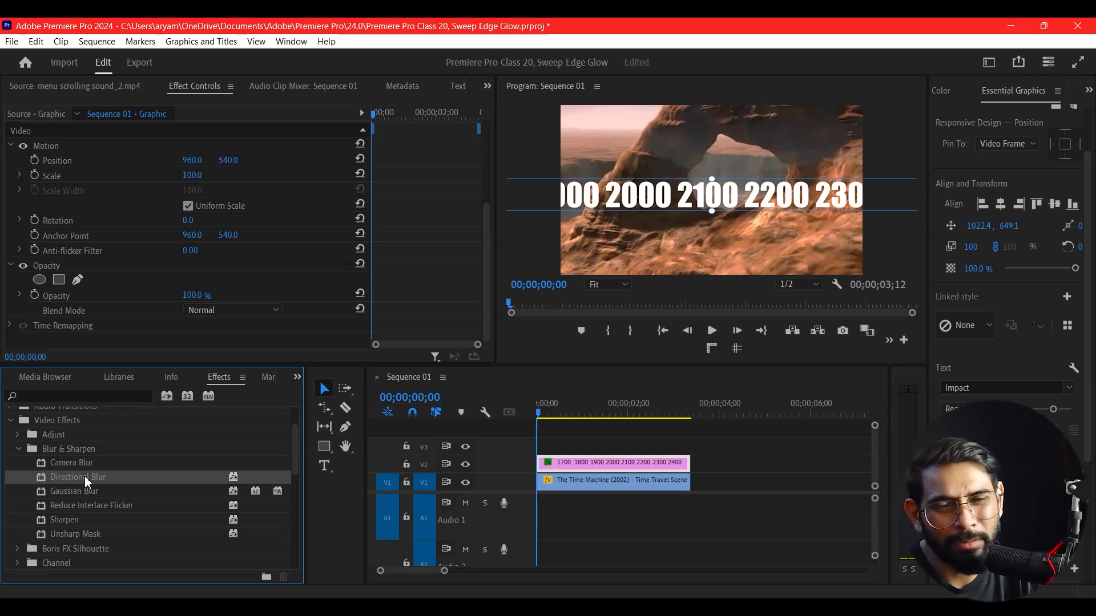
Apply Directional Blur to the graphic clip and set its Direction to 90°
{"action": "left_click_drag", "start_coordinate": [86, 481], "coordinate": [630, 460]}
{"action": "left_click_drag", "start_coordinate": [485, 240], "coordinate": [485, 271]}
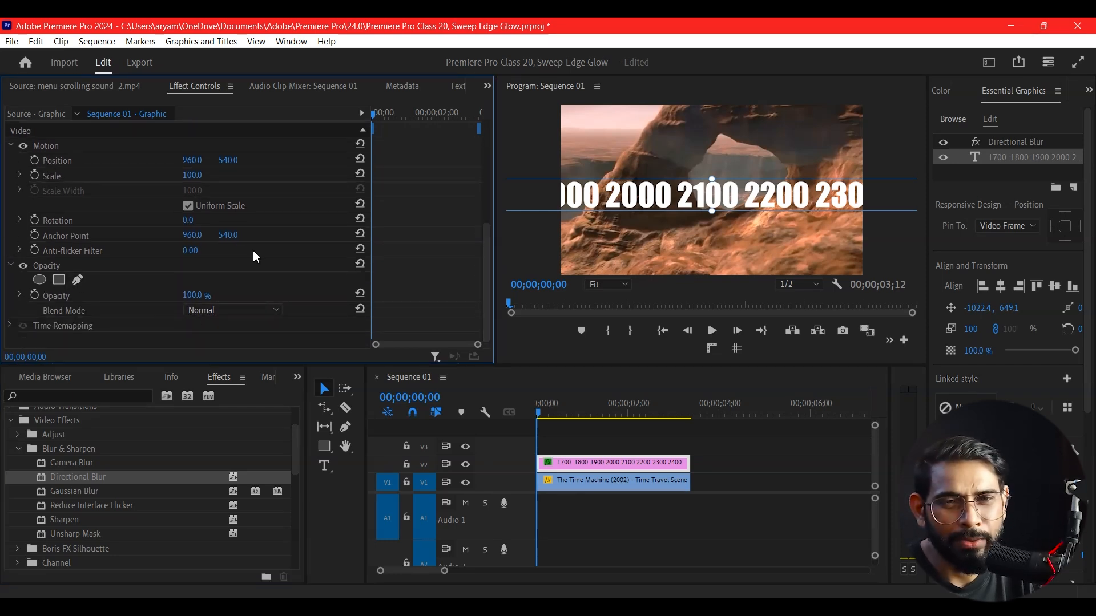
{"action": "scroll", "coordinate": [247, 245], "scroll_direction": "up", "scroll_amount": 2}
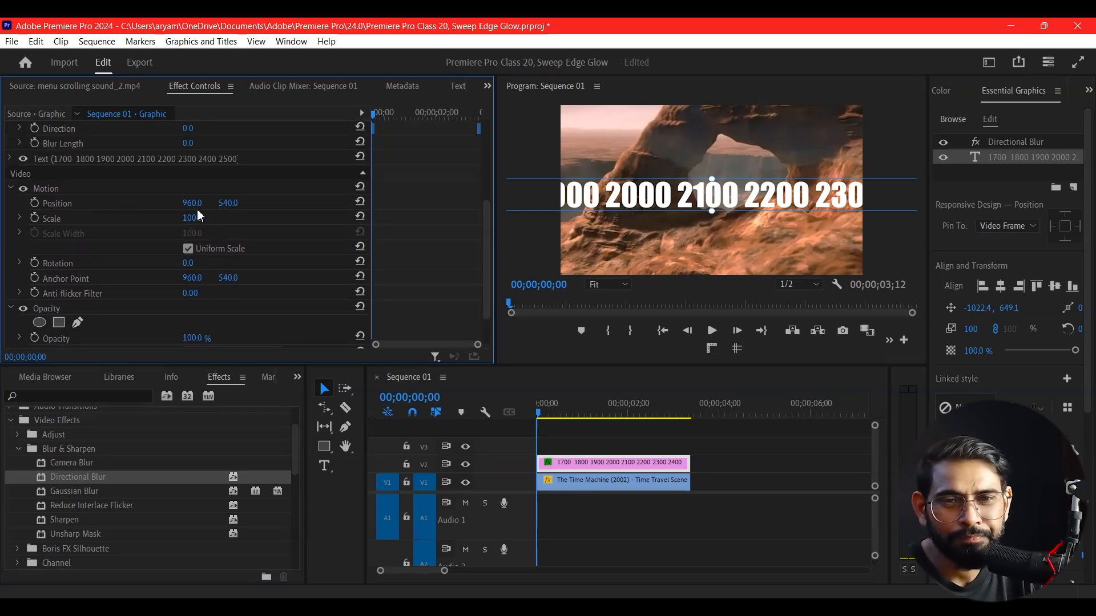
{"action": "scroll", "coordinate": [271, 229], "scroll_direction": "up", "scroll_amount": 5}
{"action": "scroll", "coordinate": [270, 228], "scroll_direction": "down", "scroll_amount": 2}
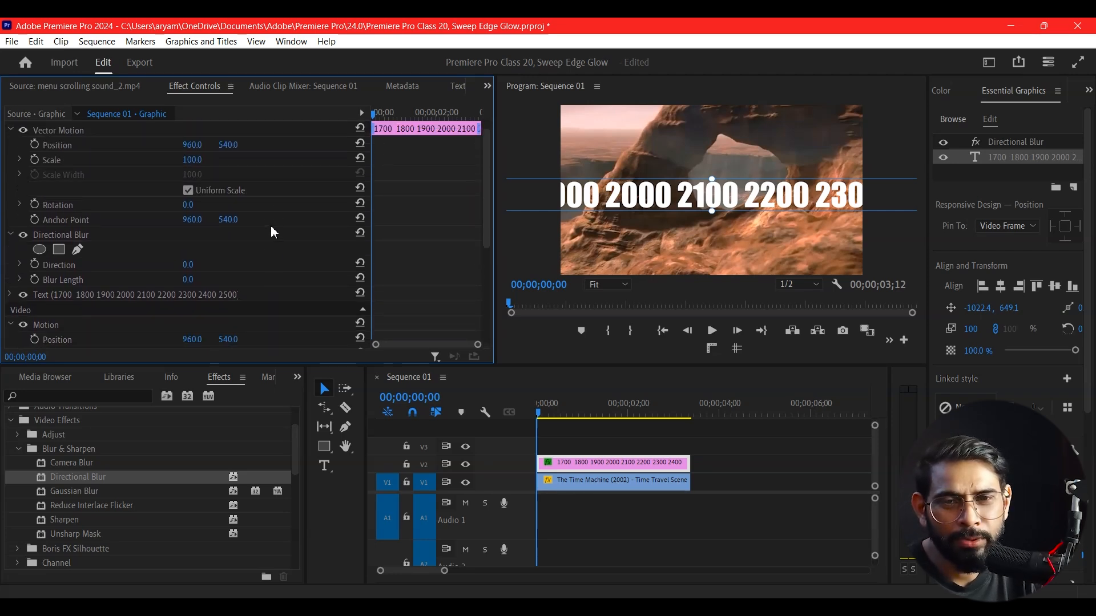
{"action": "mouse_move", "coordinate": [191, 251]}
{"action": "left_mouse_down"}
{"action": "mouse_move", "coordinate": [213, 251]}
{"action": "mouse_move", "coordinate": [193, 265]}
{"action": "mouse_move", "coordinate": [203, 266]}
{"action": "mouse_move", "coordinate": [171, 250]}
{"action": "mouse_move", "coordinate": [202, 250]}
{"action": "left_mouse_up"}
{"action": "left_click", "coordinate": [203, 250]}
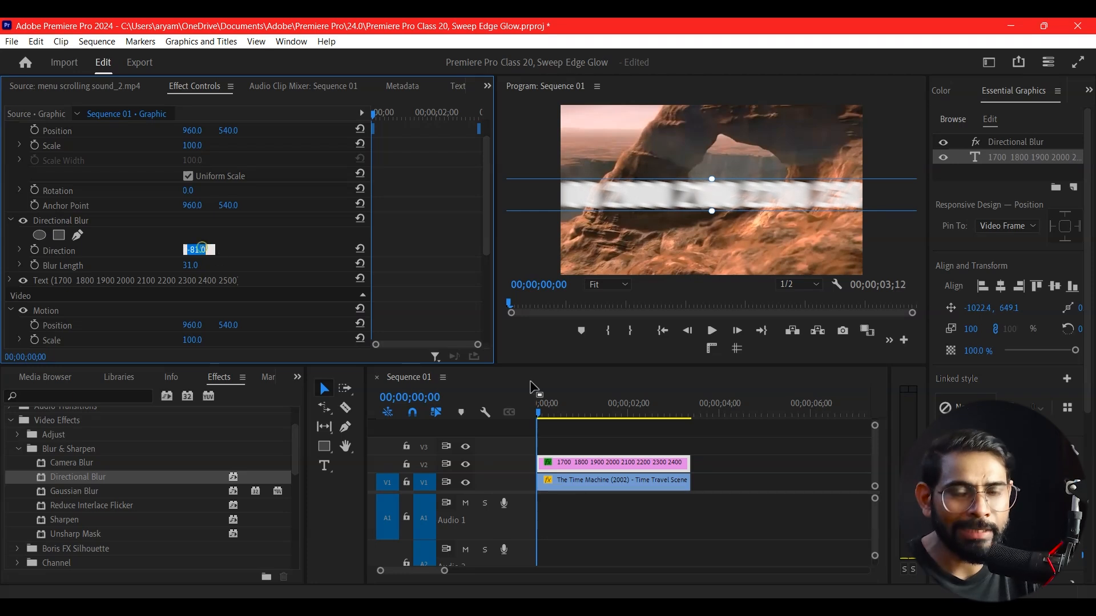
{"action": "type", "text": "90"}
{"action": "key", "text": "Return"}
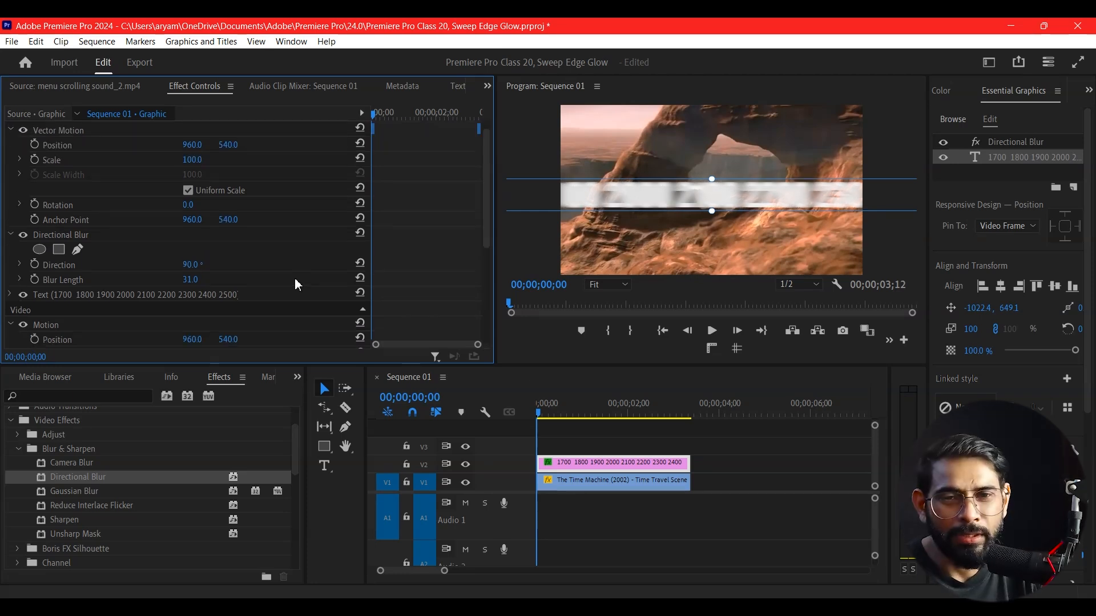
Lower the Directional Blur's length and delete the Directional Blur effect from the graphic
{"action": "left_click_drag", "start_coordinate": [208, 265], "coordinate": [200, 265]}
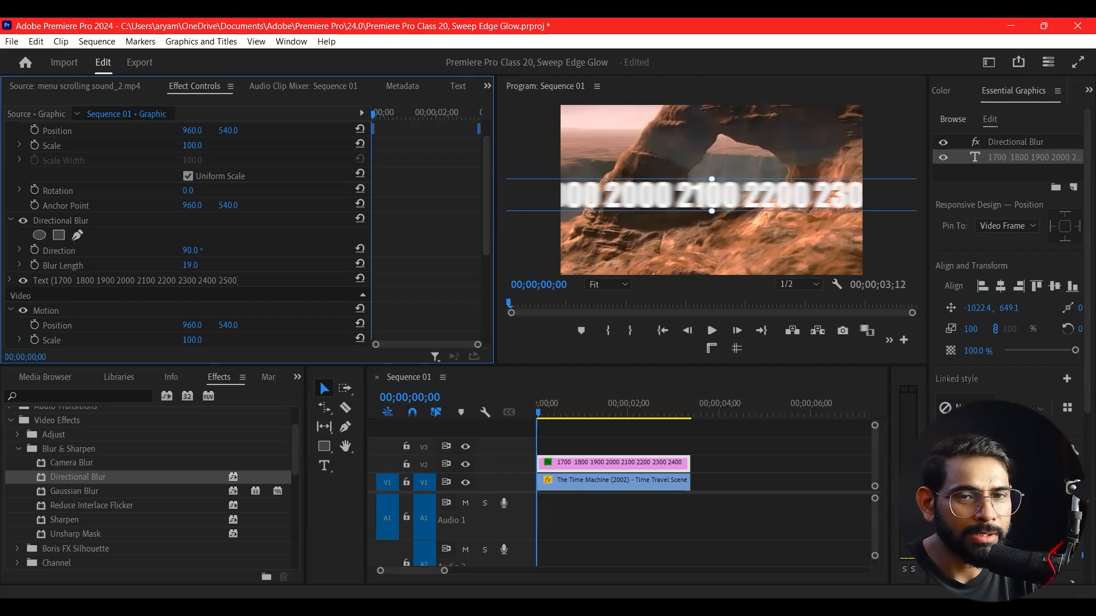
{"action": "left_click", "coordinate": [77, 223]}
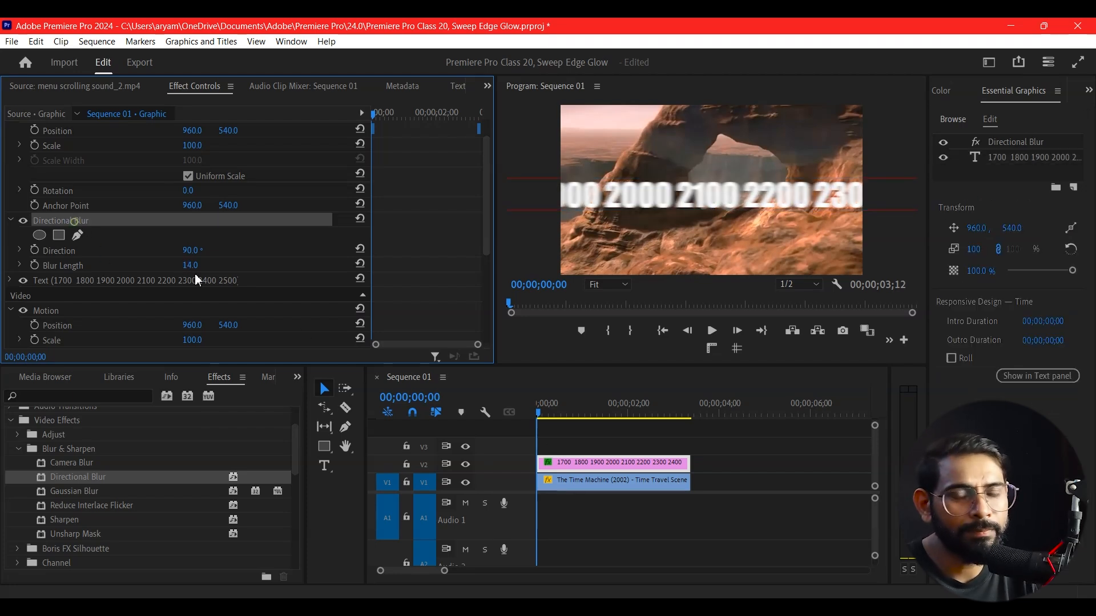
{"action": "key", "text": "Delete"}
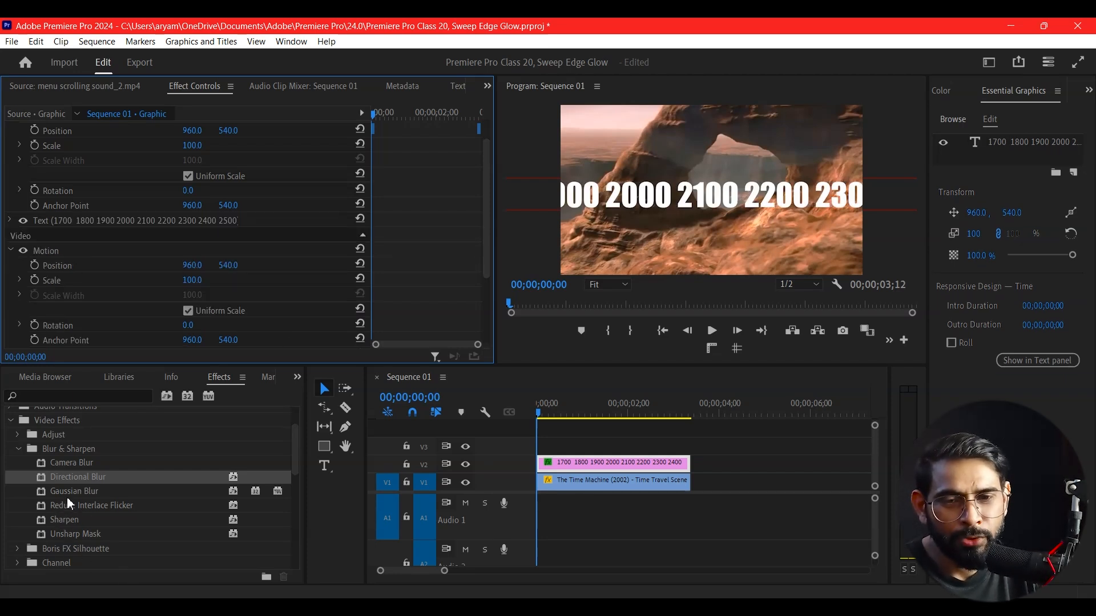
Apply Gaussian Blur to the graphic clip and set its Blur Dimensions to Horizontal
{"action": "left_click_drag", "start_coordinate": [67, 494], "coordinate": [579, 462]}
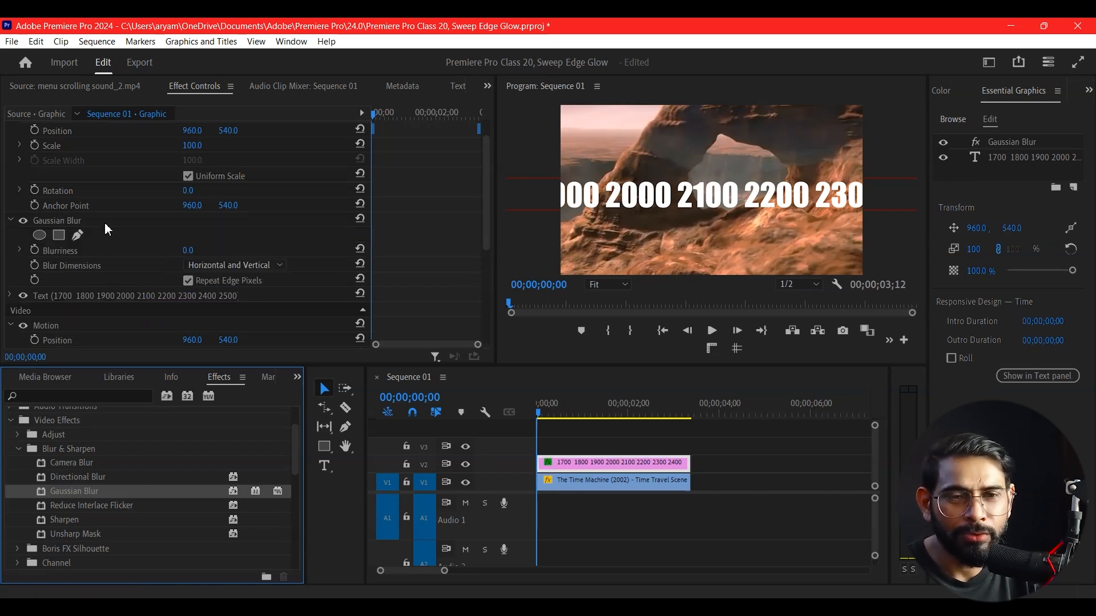
{"action": "left_click", "coordinate": [259, 265]}
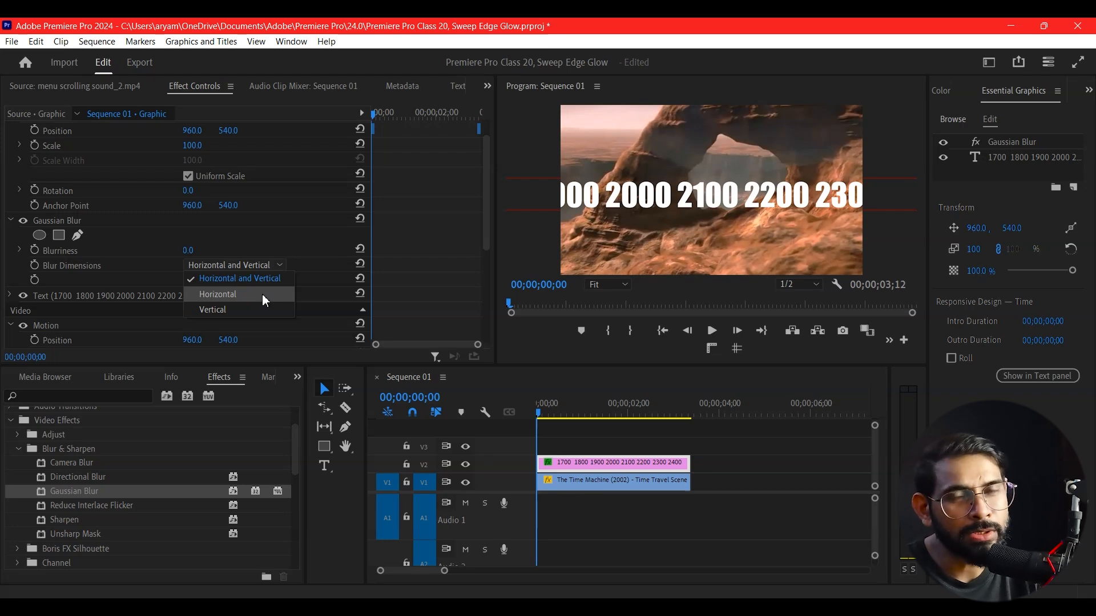
{"action": "left_click", "coordinate": [262, 293]}
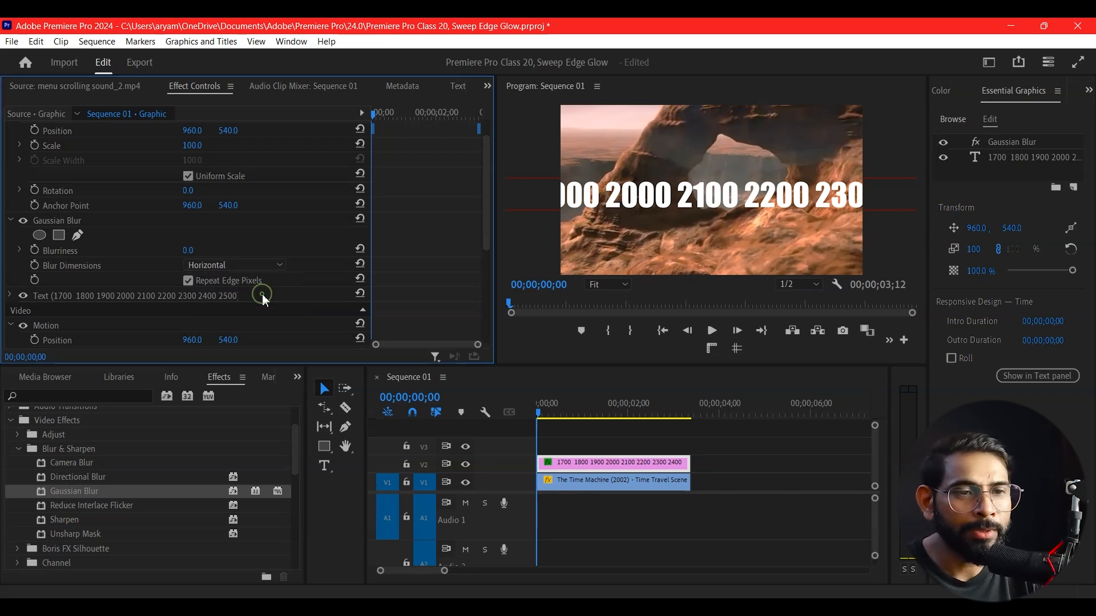
Set the Gaussian Blur's Blurriness to 90
{"action": "left_click_drag", "start_coordinate": [187, 253], "coordinate": [221, 253]}
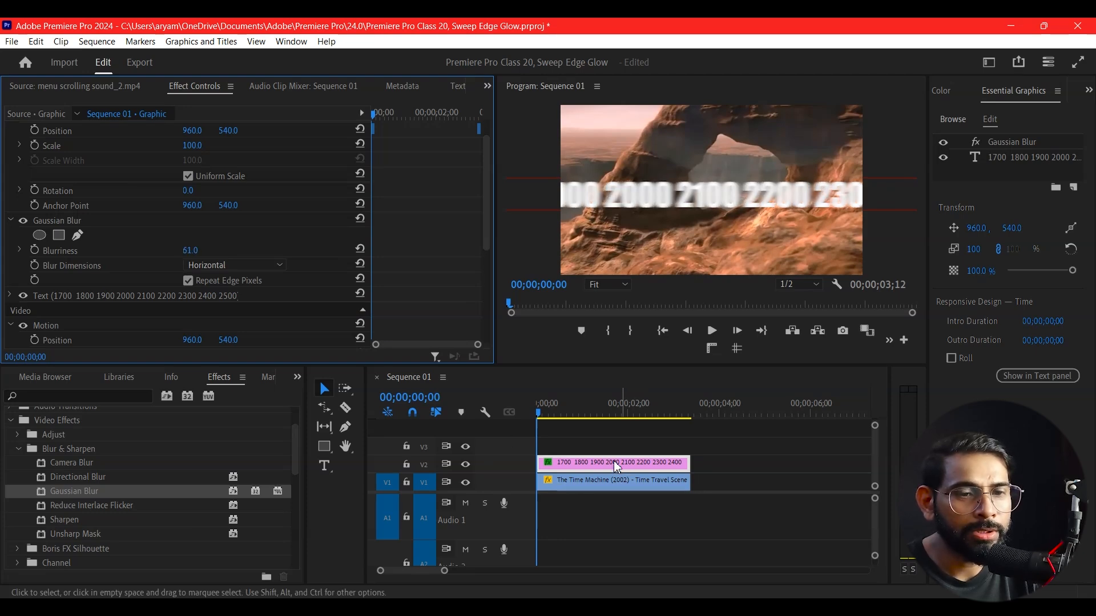
{"action": "left_click_drag", "start_coordinate": [557, 413], "coordinate": [526, 428]}
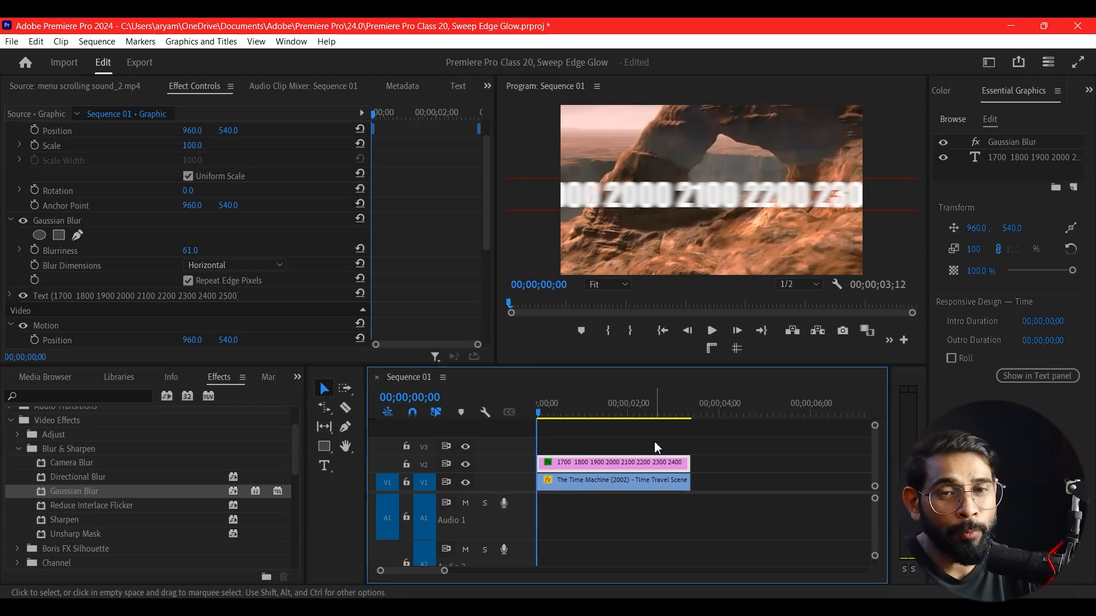
{"action": "left_click", "coordinate": [192, 252]}
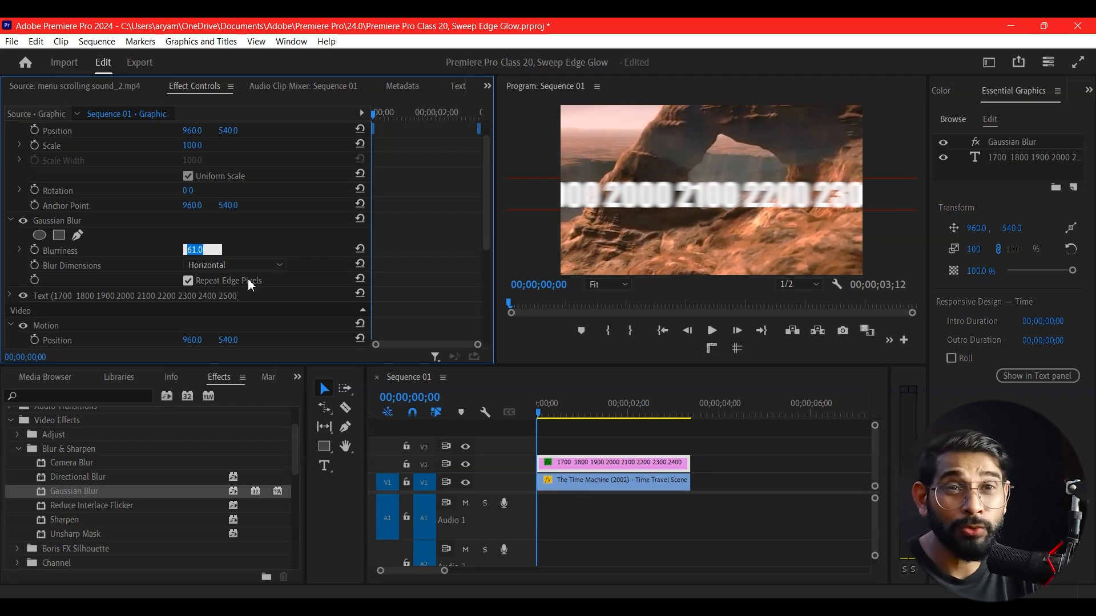
{"action": "key", "text": "Return"}
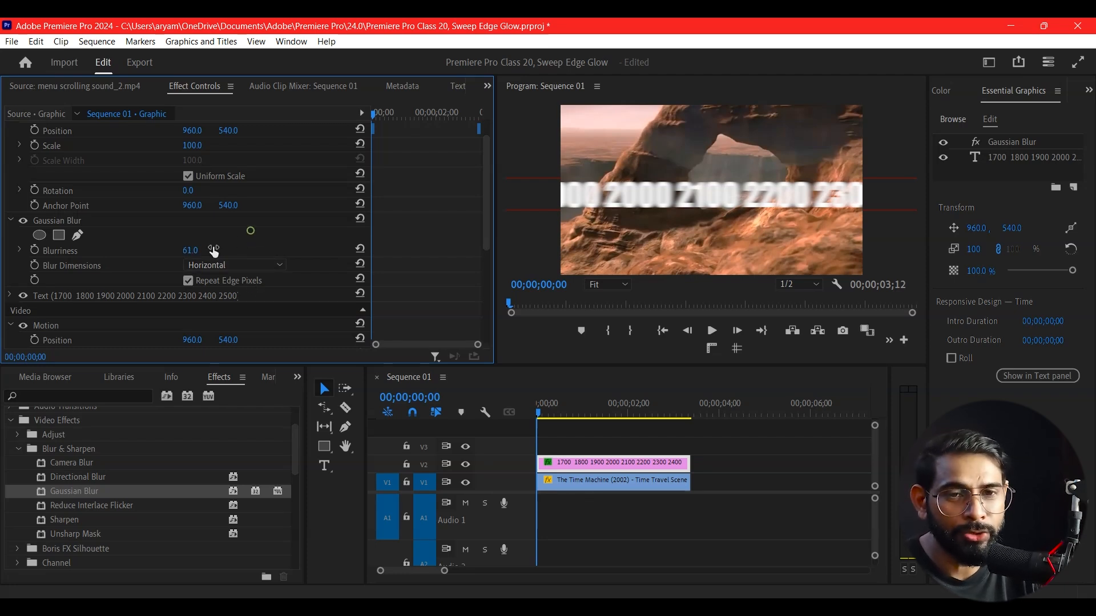
{"action": "left_click_drag", "start_coordinate": [188, 251], "coordinate": [208, 251]}
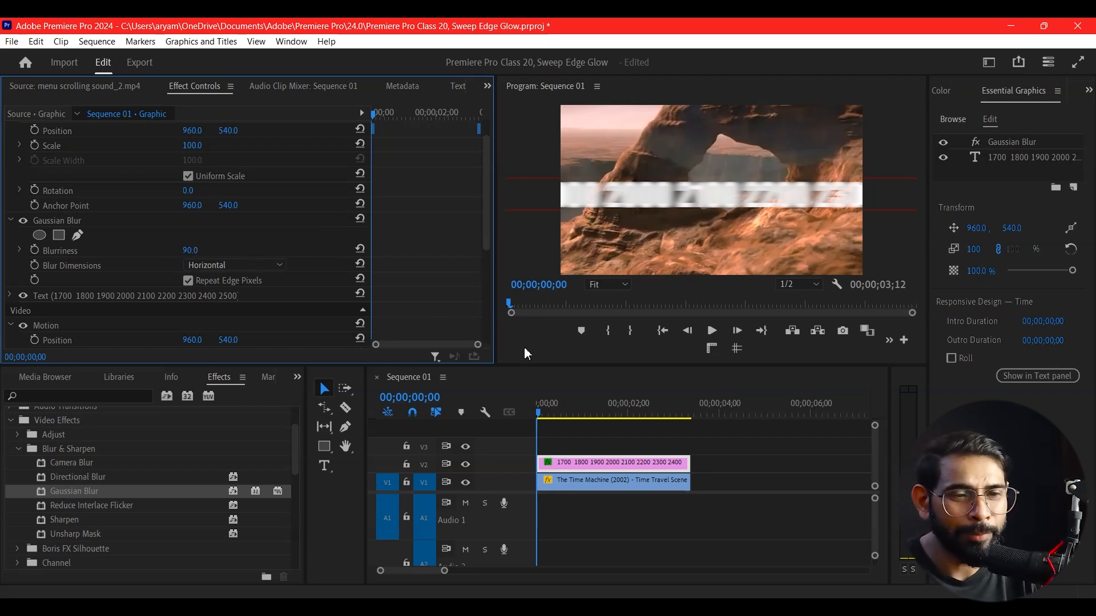
Play back the sequence briefly to preview the blurred text
{"action": "left_click", "coordinate": [551, 432]}
{"action": "key", "text": "space"}
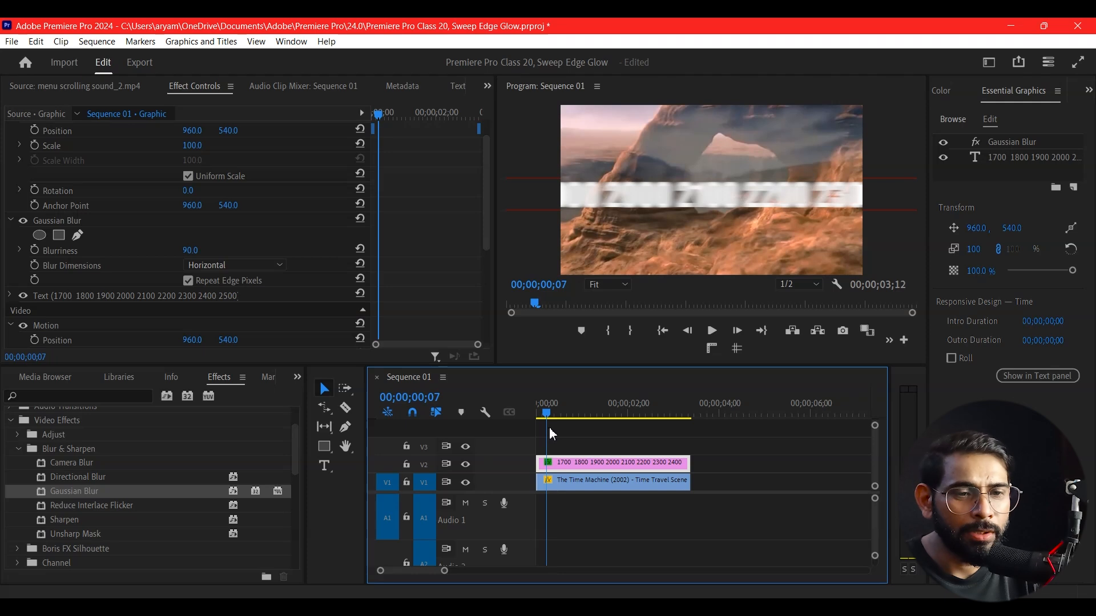
{"action": "key", "text": "space"}
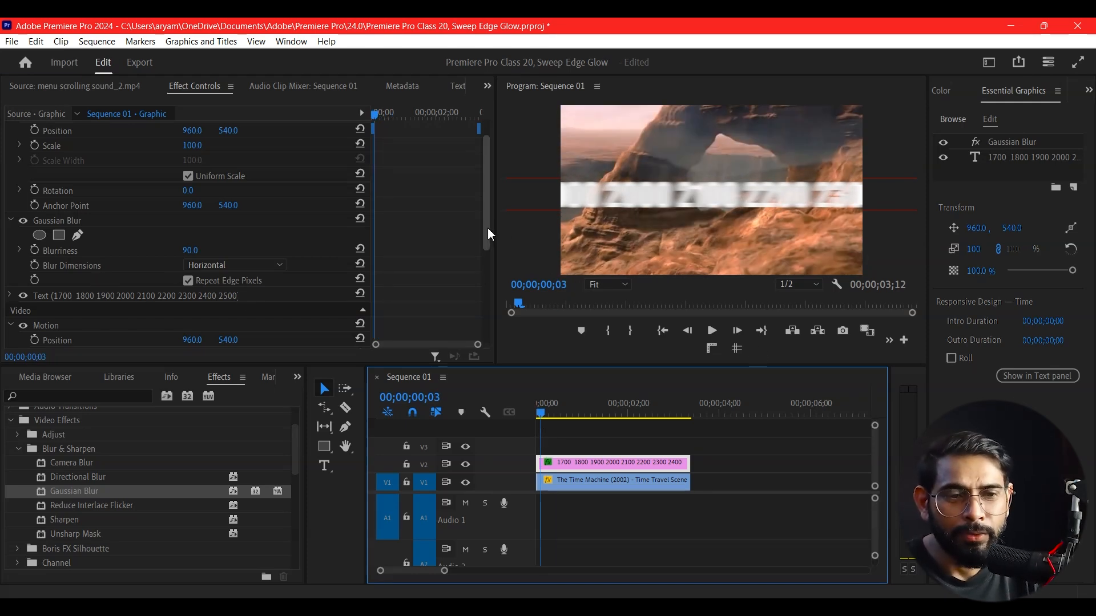
Set the graphic's Vector Motion Position X to 2718 and add a Position keyframe at the current time
{"action": "left_click_drag", "start_coordinate": [487, 228], "coordinate": [485, 241]}
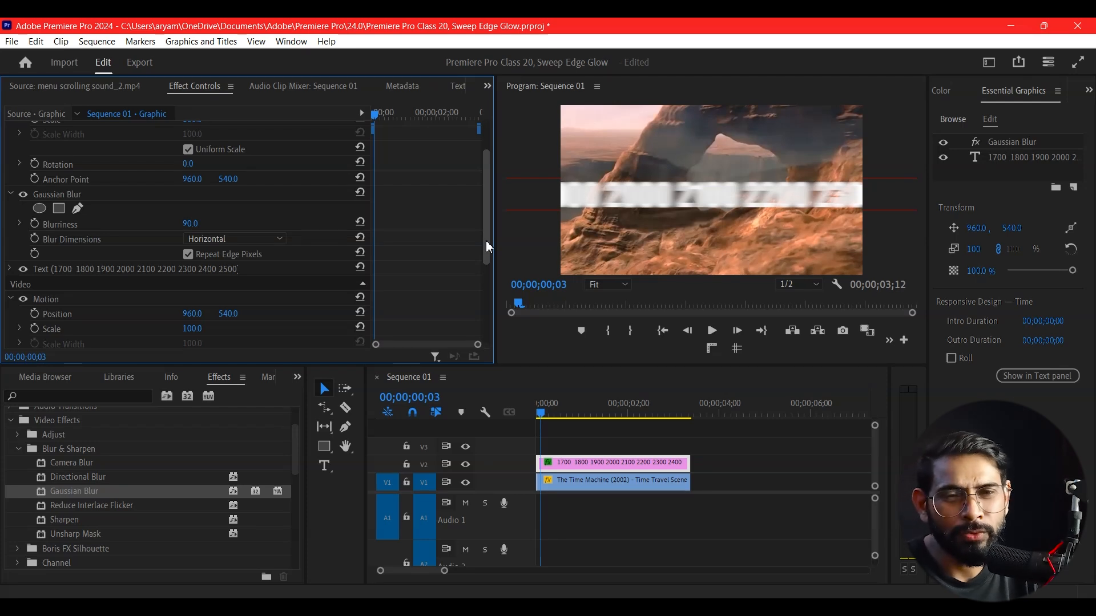
{"action": "left_click_drag", "start_coordinate": [485, 240], "coordinate": [498, 159]}
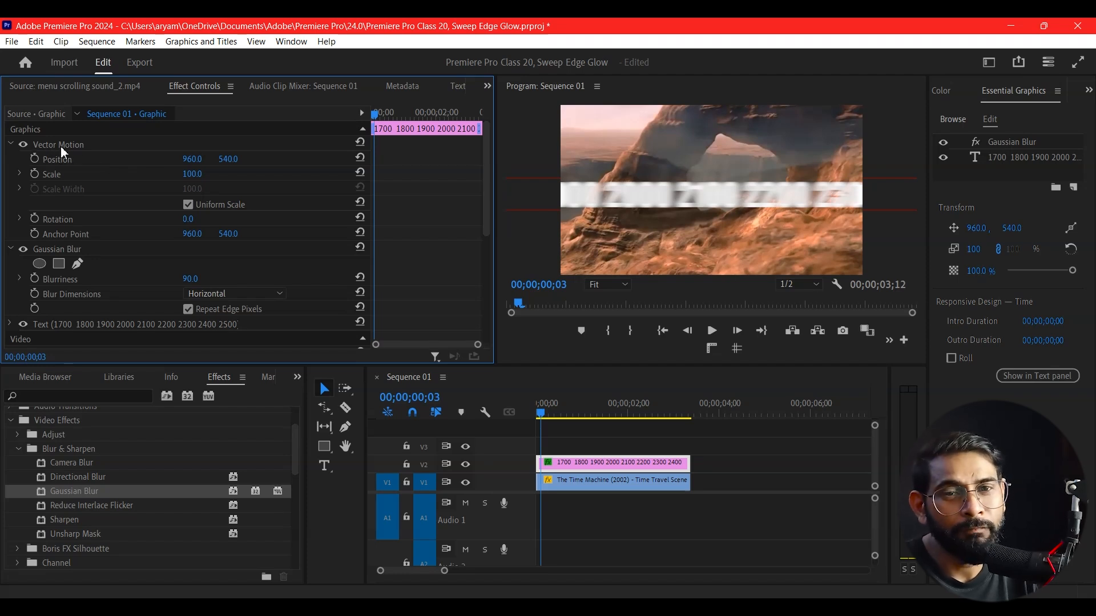
{"action": "left_click_drag", "start_coordinate": [192, 159], "coordinate": [1089, 159]}
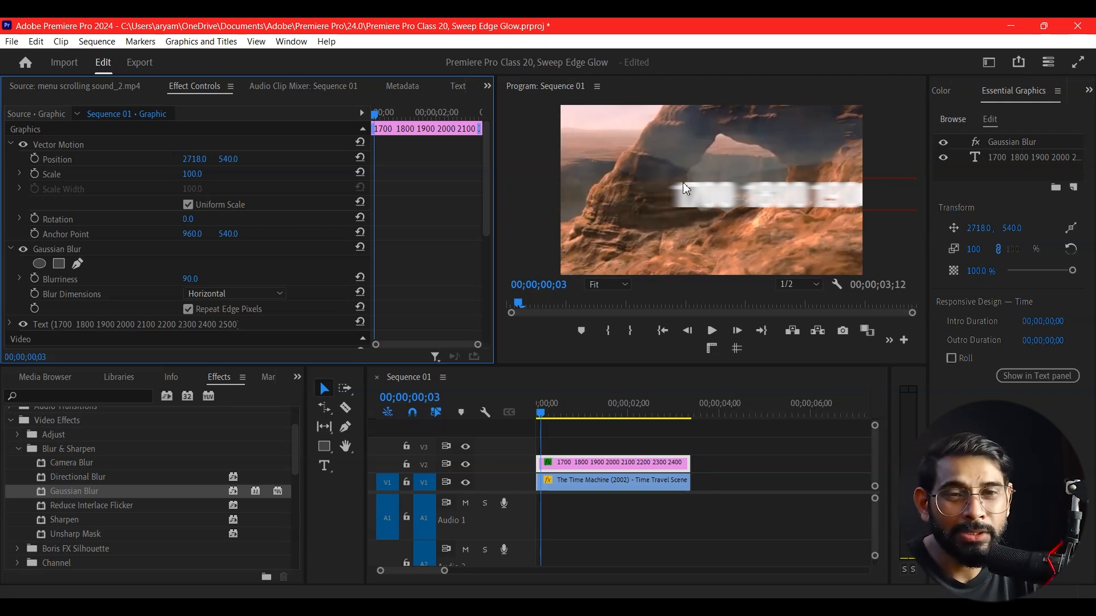
{"action": "left_click", "coordinate": [35, 158]}
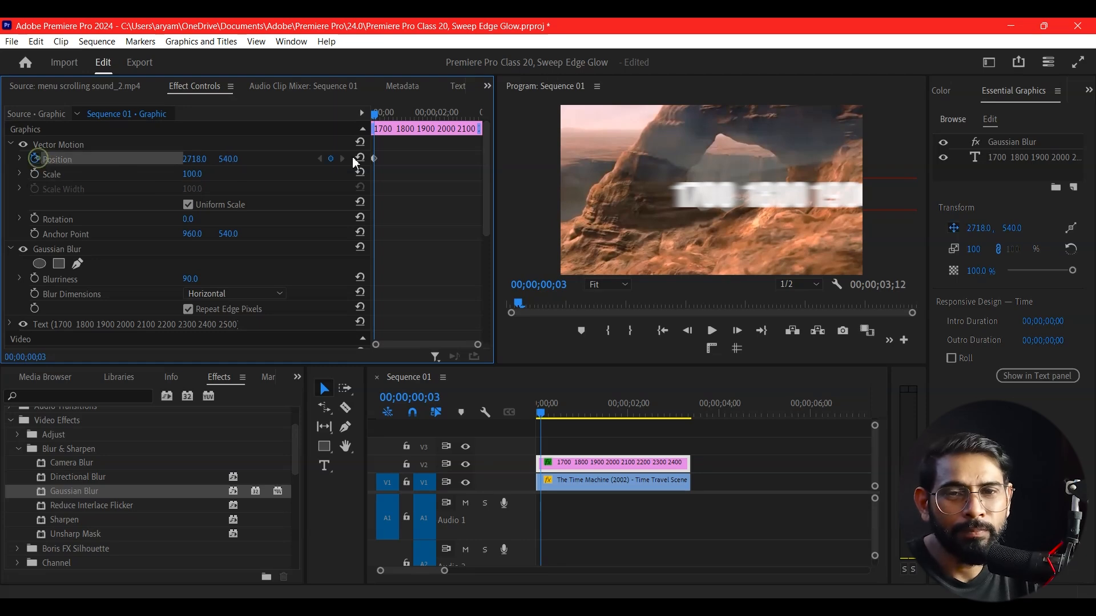
Add a second Position keyframe at 00;00;02;01 with X set to -801 and preview playback from the start
{"action": "left_click_drag", "start_coordinate": [439, 110], "coordinate": [440, 133]}
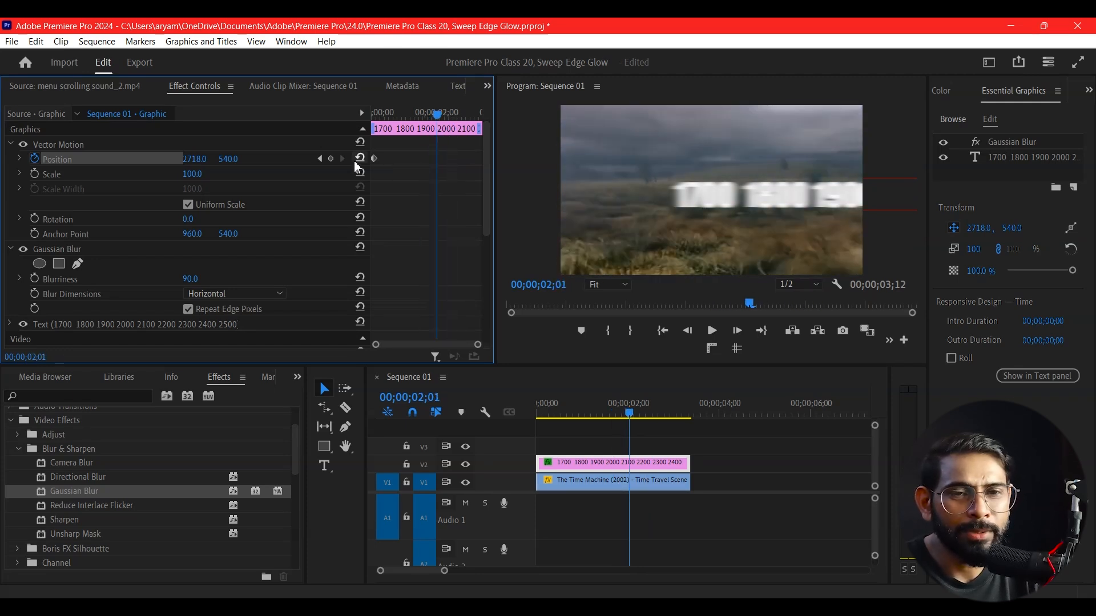
{"action": "left_click_drag", "start_coordinate": [199, 165], "coordinate": [360, 258]}
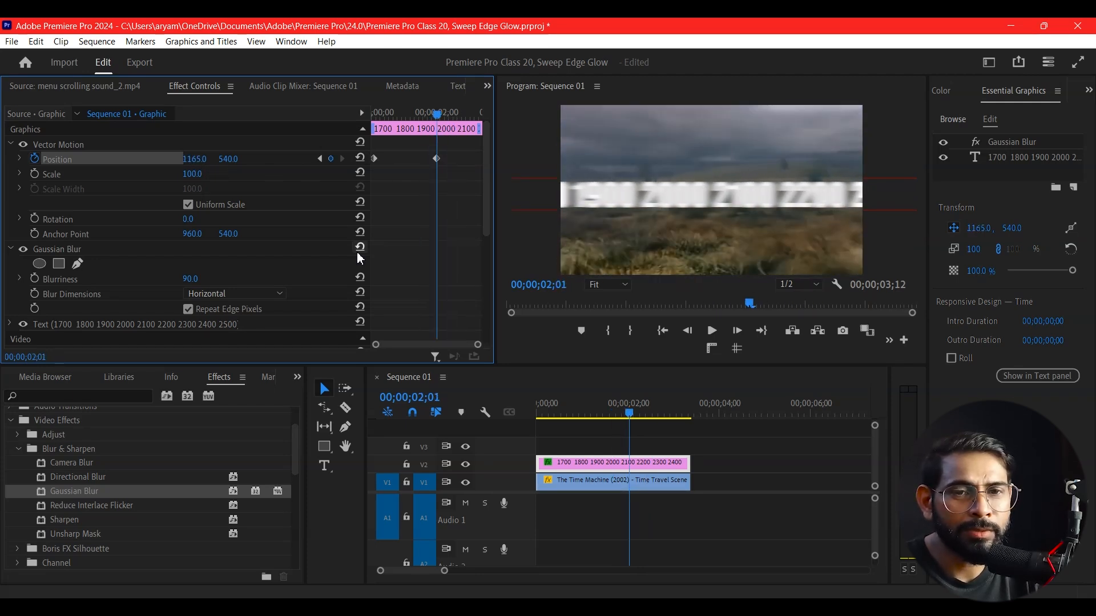
{"action": "left_click_drag", "start_coordinate": [207, 163], "coordinate": [129, 161]}
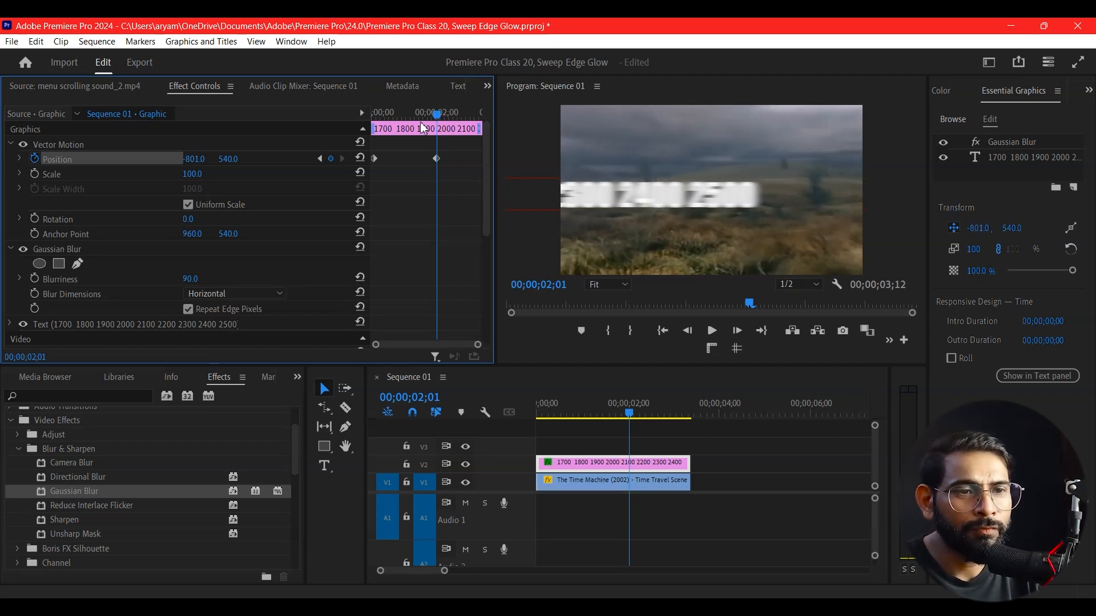
{"action": "key", "text": "Home"}
{"action": "key", "text": "space"}
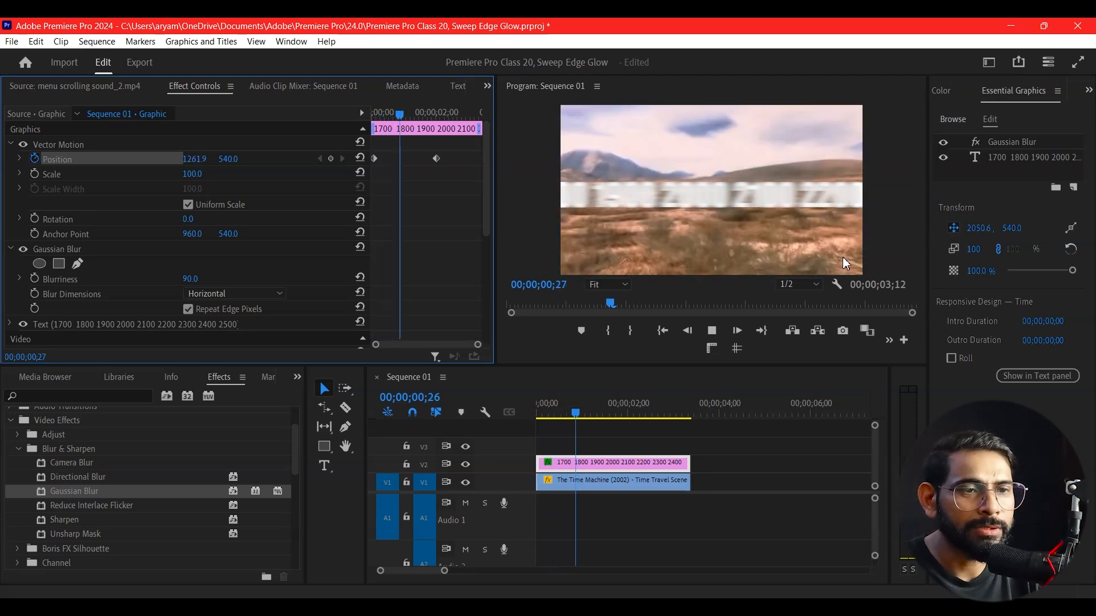
Try moving the second Position keyframe earlier in time, previewing the text motion after each shift
{"action": "key", "text": "space"}
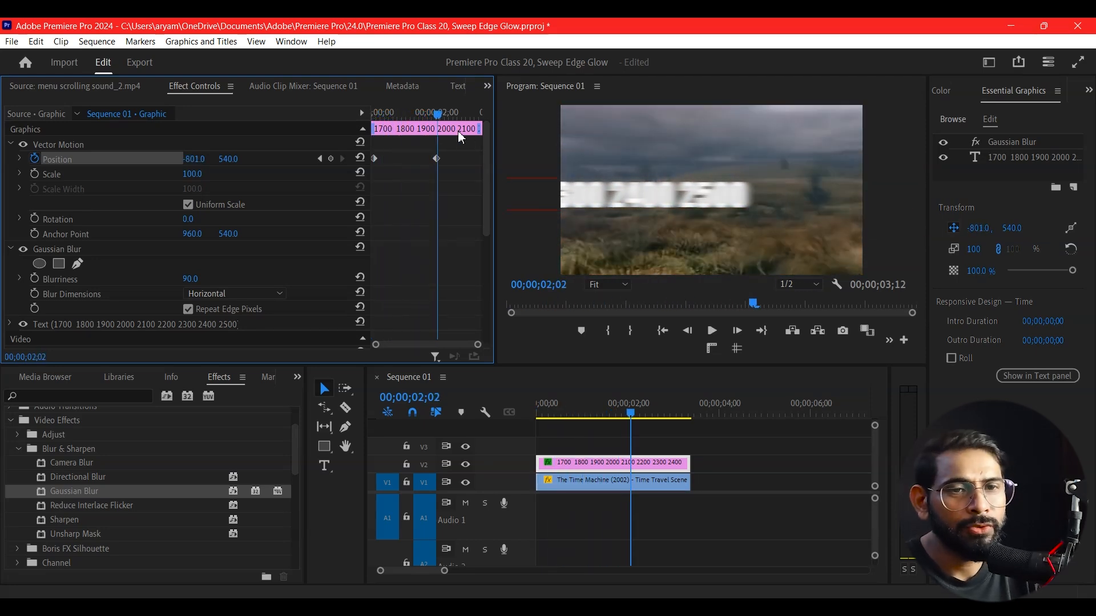
{"action": "left_click_drag", "start_coordinate": [429, 119], "coordinate": [383, 114]}
{"action": "left_click_drag", "start_coordinate": [438, 159], "coordinate": [416, 167]}
{"action": "key", "text": "space"}
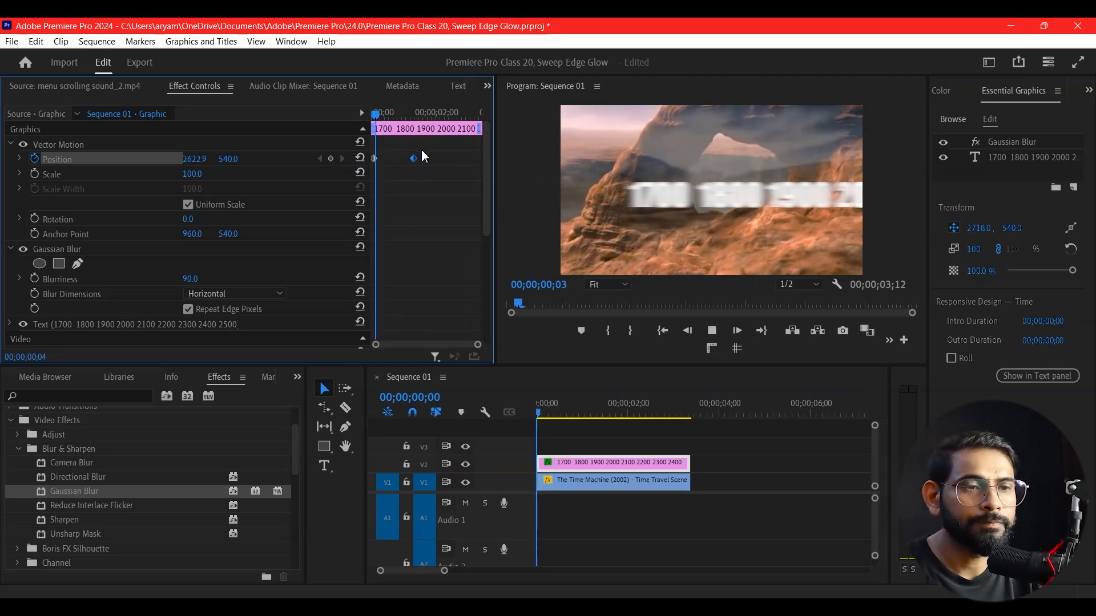
{"action": "key", "text": "space"}
{"action": "left_click_drag", "start_coordinate": [414, 158], "coordinate": [404, 166]}
{"action": "key", "text": "Home"}
{"action": "key", "text": "space"}
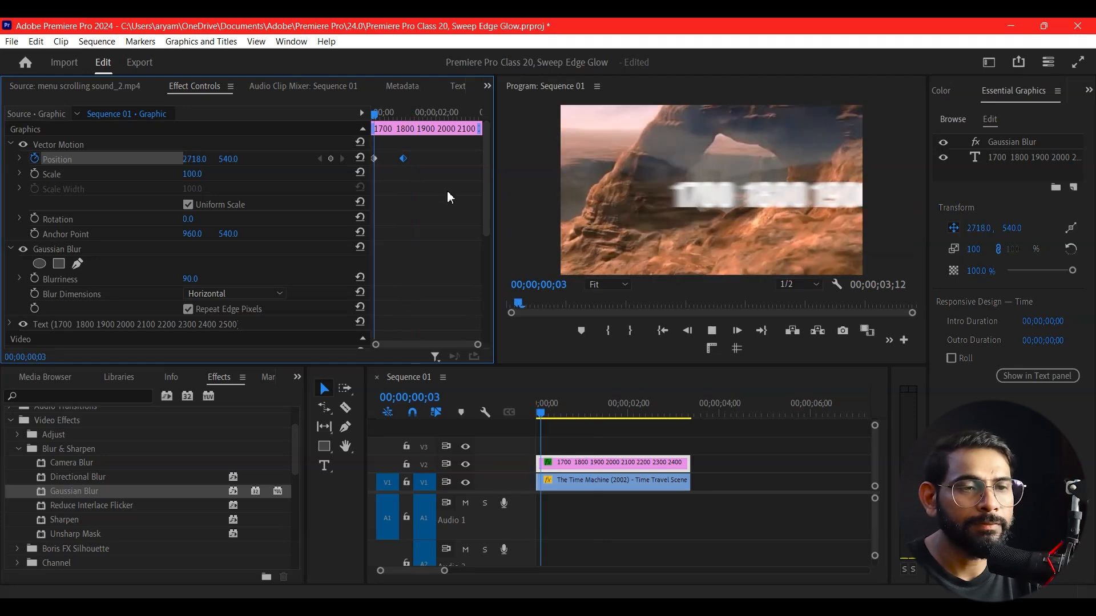
{"action": "key", "text": "space"}
Scrub and step through the opening frames to examine the text's sliding motion
{"action": "left_click", "coordinate": [398, 115]}
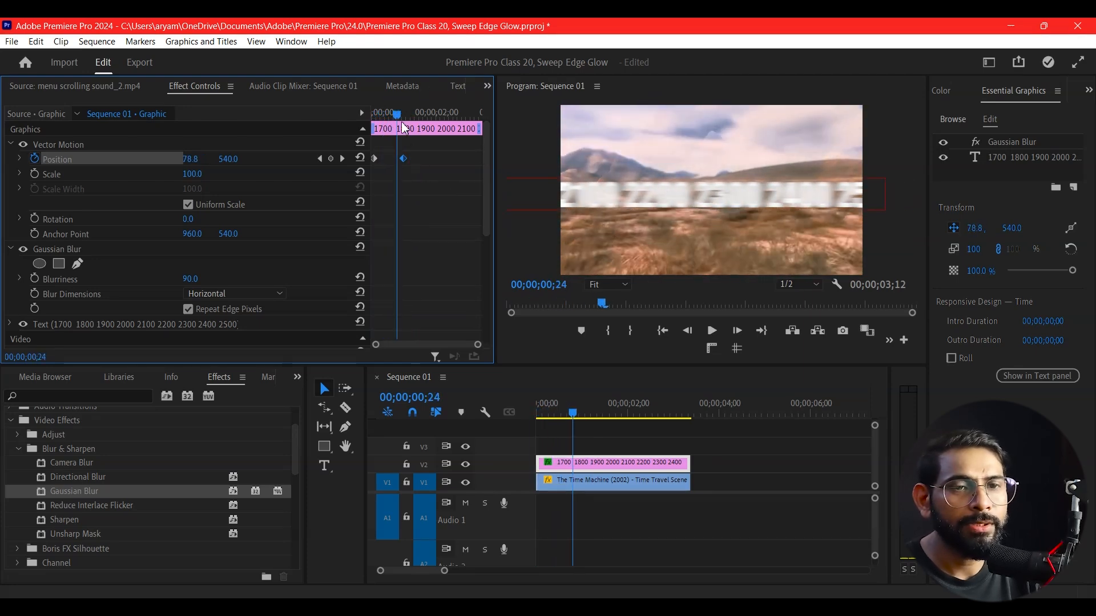
{"action": "key", "text": "Home"}
{"action": "left_click_drag", "start_coordinate": [397, 140], "coordinate": [404, 140]}
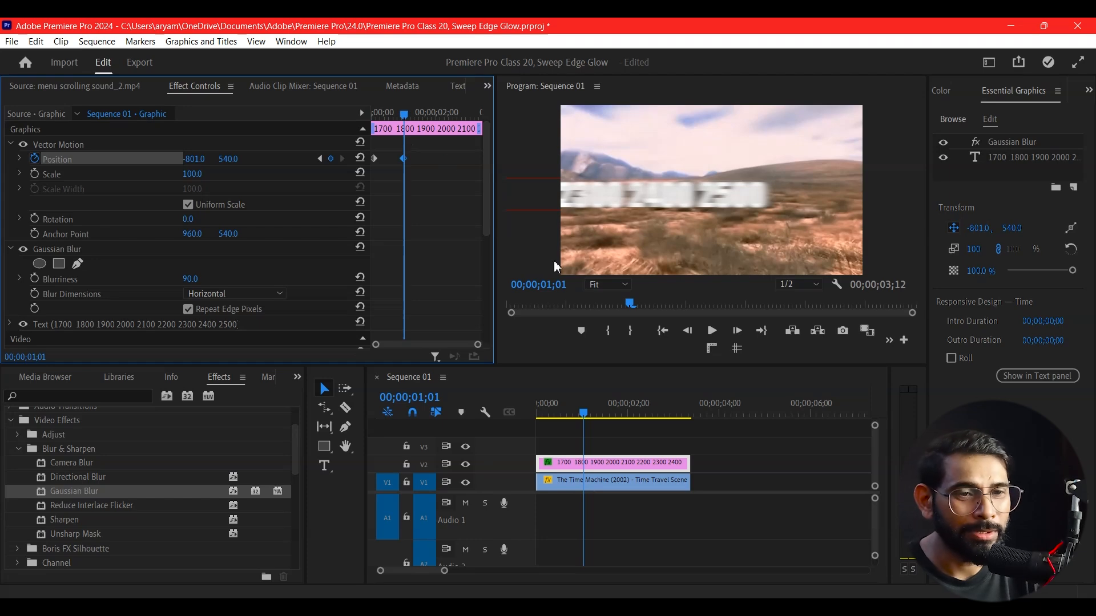
{"action": "key", "text": "Right"}
{"action": "key", "text": "Right"}
{"action": "key", "text": "Right"}
{"action": "key", "text": "Right"}
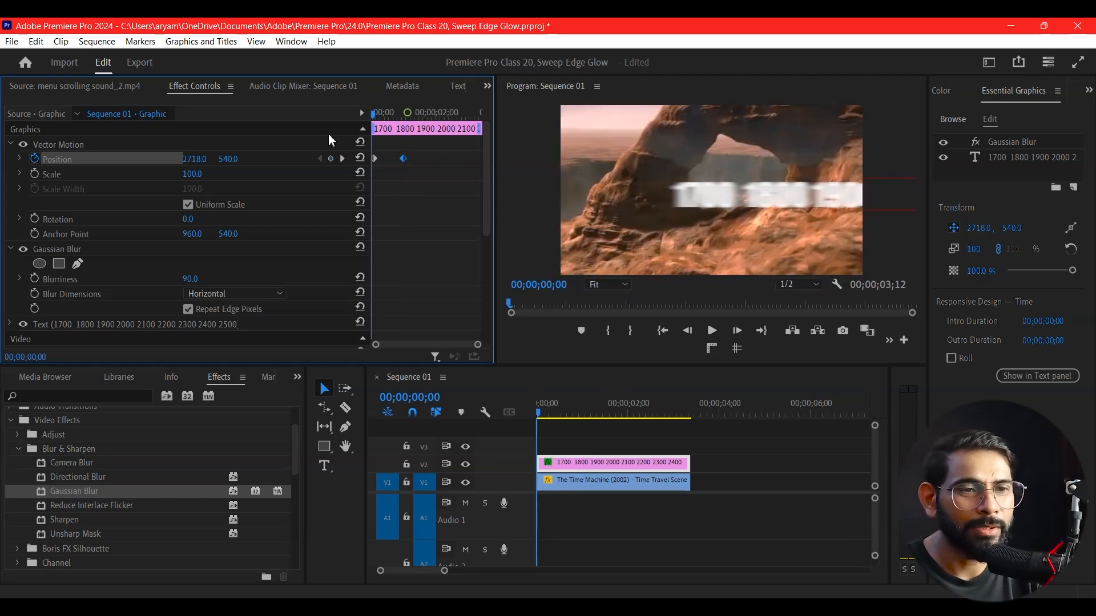
{"action": "left_click_drag", "start_coordinate": [410, 116], "coordinate": [392, 137]}
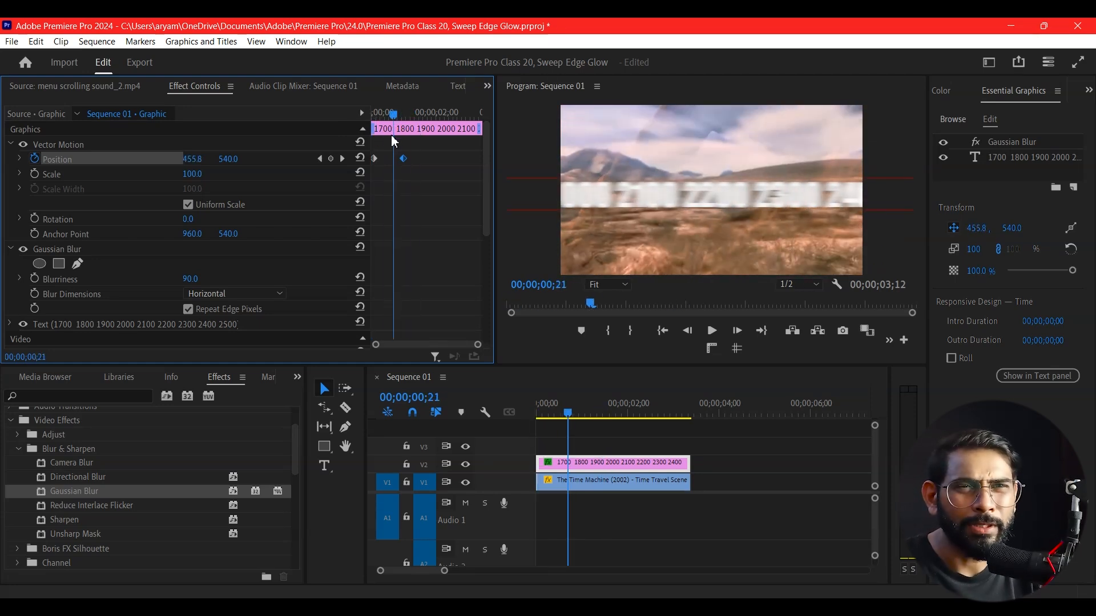
Shift the second Position keyframe slightly later and preview playback from the start
{"action": "left_click_drag", "start_coordinate": [403, 158], "coordinate": [423, 158]}
{"action": "key", "text": "space"}
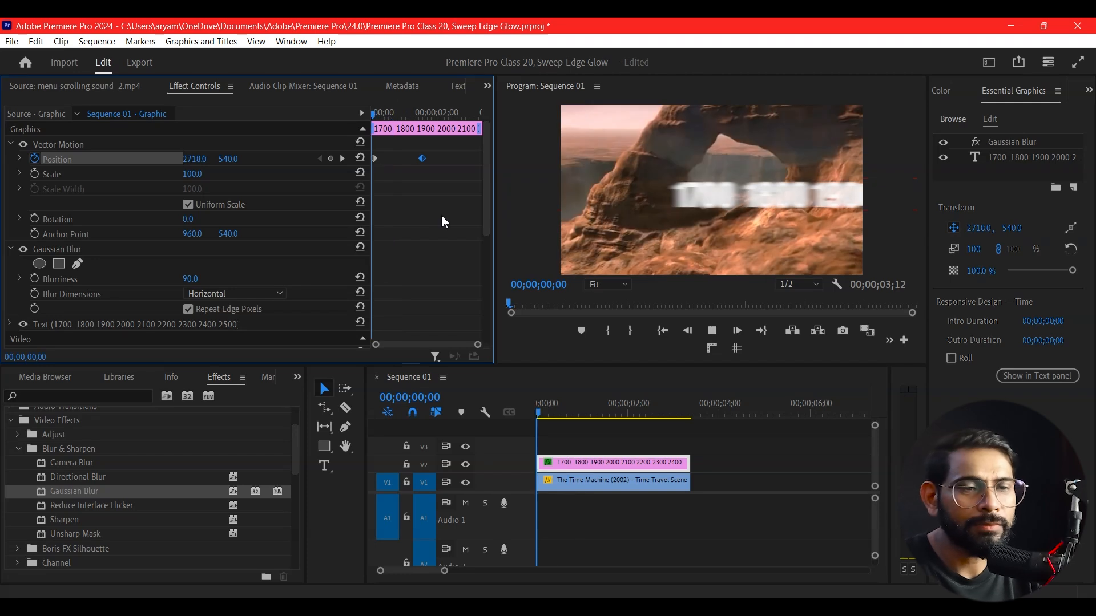
{"action": "key", "text": "space"}
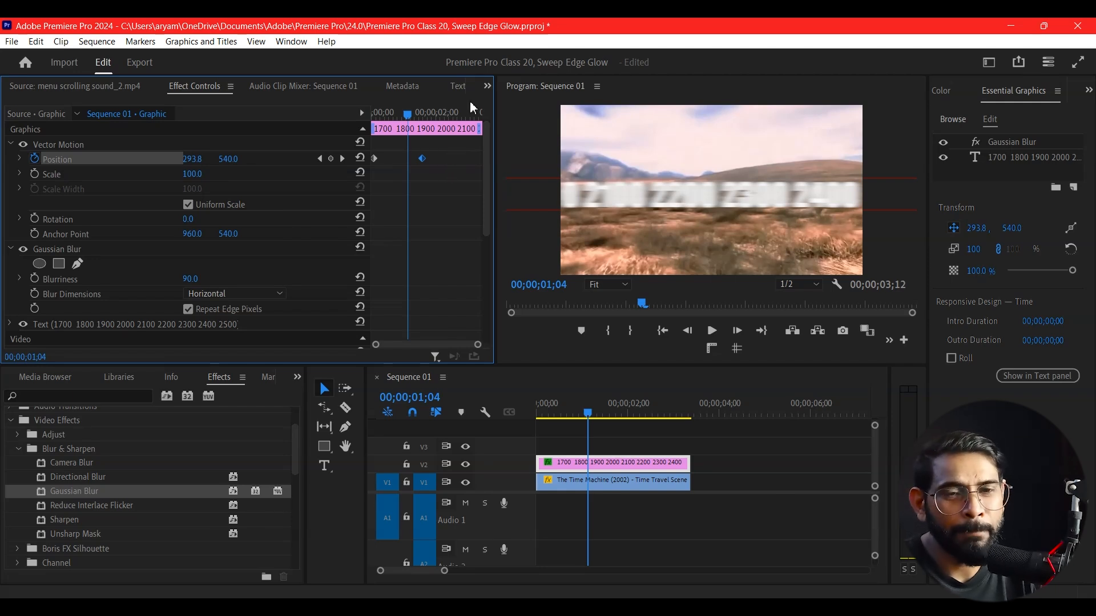
Animate Gaussian Blur Blurriness with a 90 keyframe at 00;00;01;08 and a 0 keyframe a few frames later, then preview
{"action": "scroll", "coordinate": [480, 230], "scroll_direction": "down", "scroll_amount": 5}
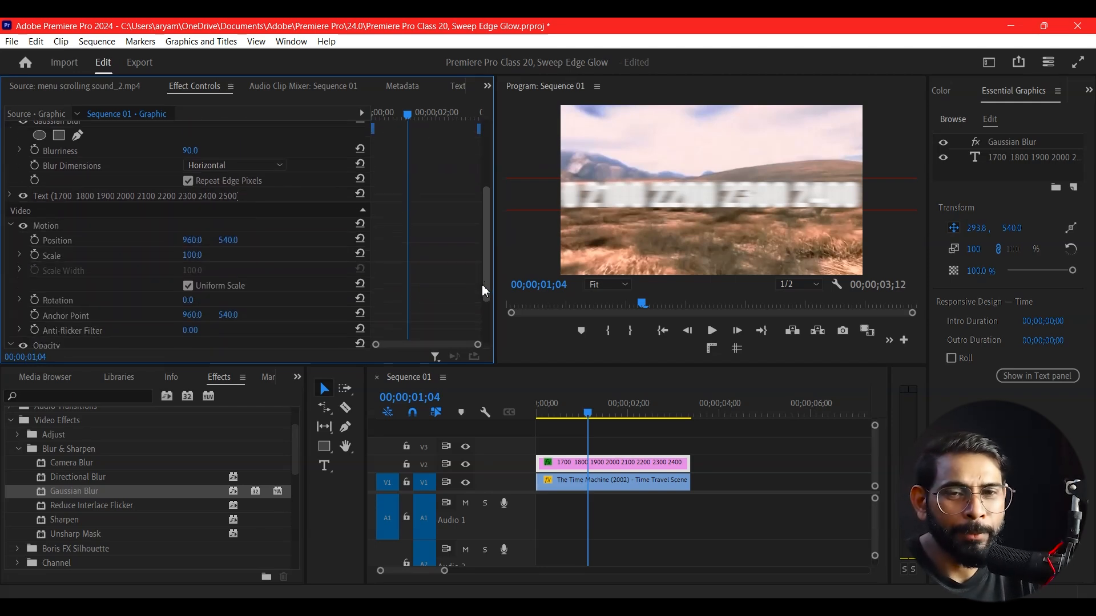
{"action": "scroll", "coordinate": [488, 257], "scroll_direction": "up", "scroll_amount": 2}
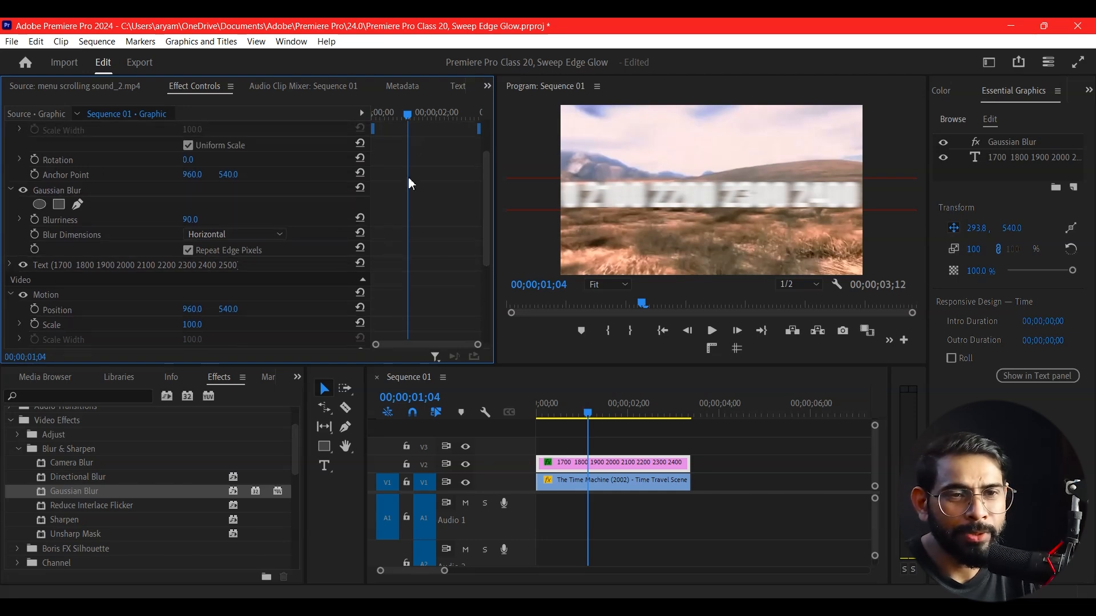
{"action": "mouse_move", "coordinate": [409, 122]}
{"action": "left_mouse_down"}
{"action": "mouse_move", "coordinate": [448, 133]}
{"action": "mouse_move", "coordinate": [415, 138]}
{"action": "left_mouse_up"}
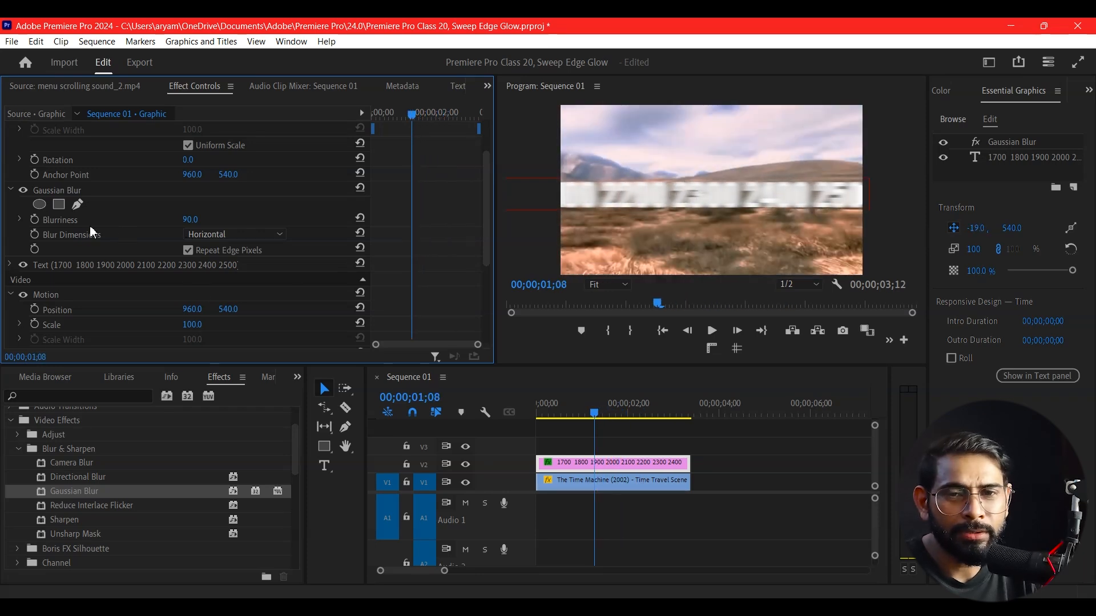
{"action": "left_click", "coordinate": [34, 220]}
{"action": "left_click_drag", "start_coordinate": [403, 130], "coordinate": [423, 120]}
{"action": "left_click_drag", "start_coordinate": [193, 222], "coordinate": [141, 221]}
{"action": "left_click_drag", "start_coordinate": [423, 116], "coordinate": [380, 127]}
{"action": "key", "text": "space"}
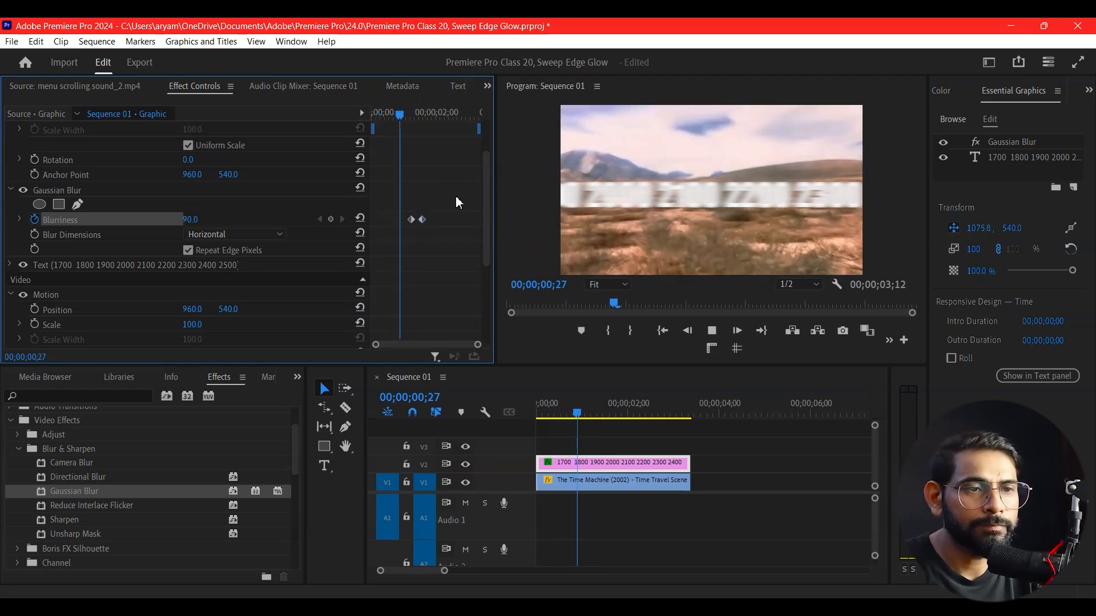
{"action": "mouse_move", "coordinate": [428, 116]}
{"action": "left_mouse_down"}
{"action": "mouse_move", "coordinate": [411, 118]}
{"action": "mouse_move", "coordinate": [425, 133]}
{"action": "left_mouse_up"}
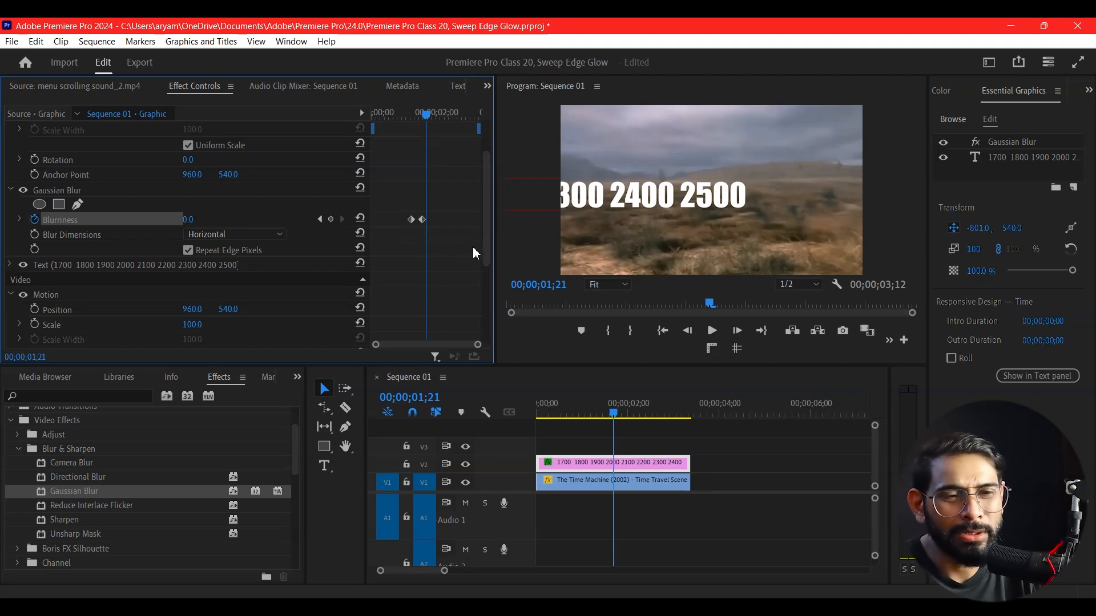
Select the graphic's opacity mask and set its Mask Feather to 140 and Mask Expansion to 50
{"action": "scroll", "coordinate": [485, 245], "scroll_direction": "up", "scroll_amount": 2}
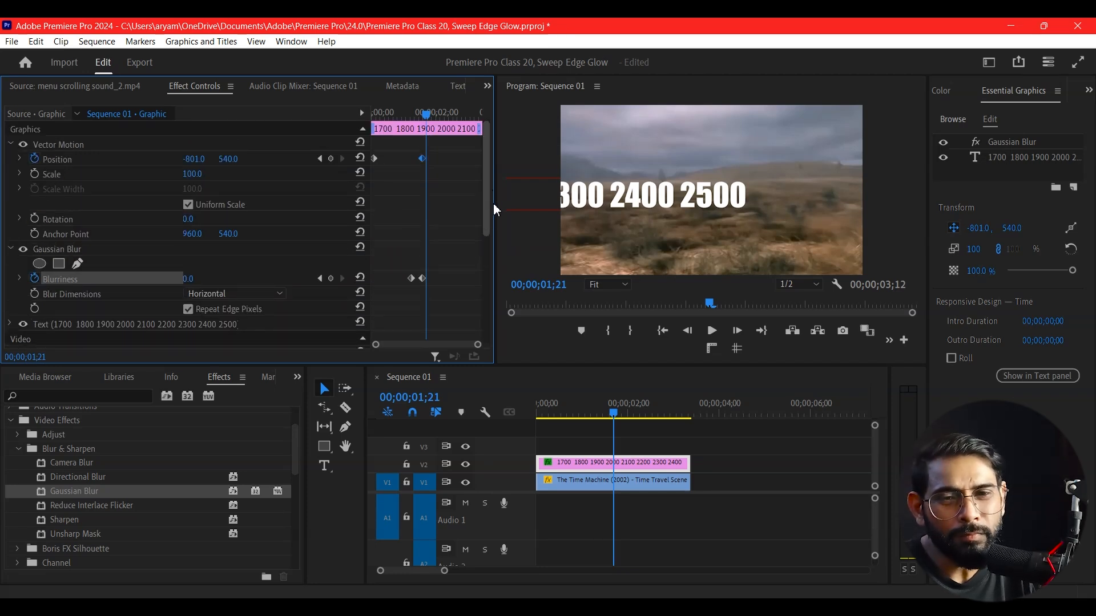
{"action": "scroll", "coordinate": [358, 236], "scroll_direction": "down", "scroll_amount": 1}
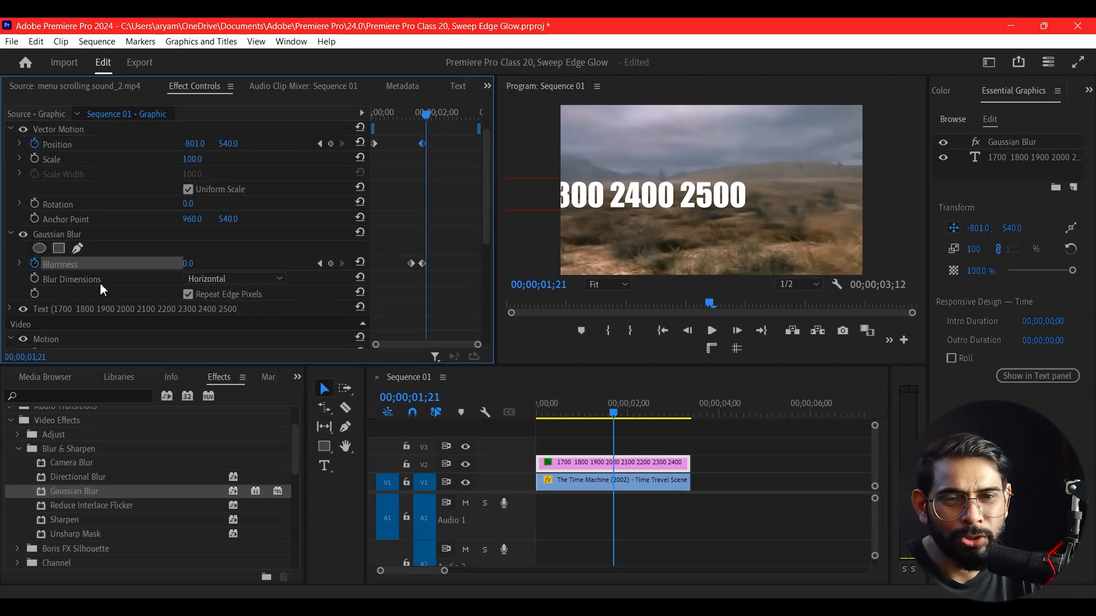
{"action": "scroll", "coordinate": [126, 290], "scroll_direction": "down", "scroll_amount": 6}
{"action": "left_click", "coordinate": [59, 280]}
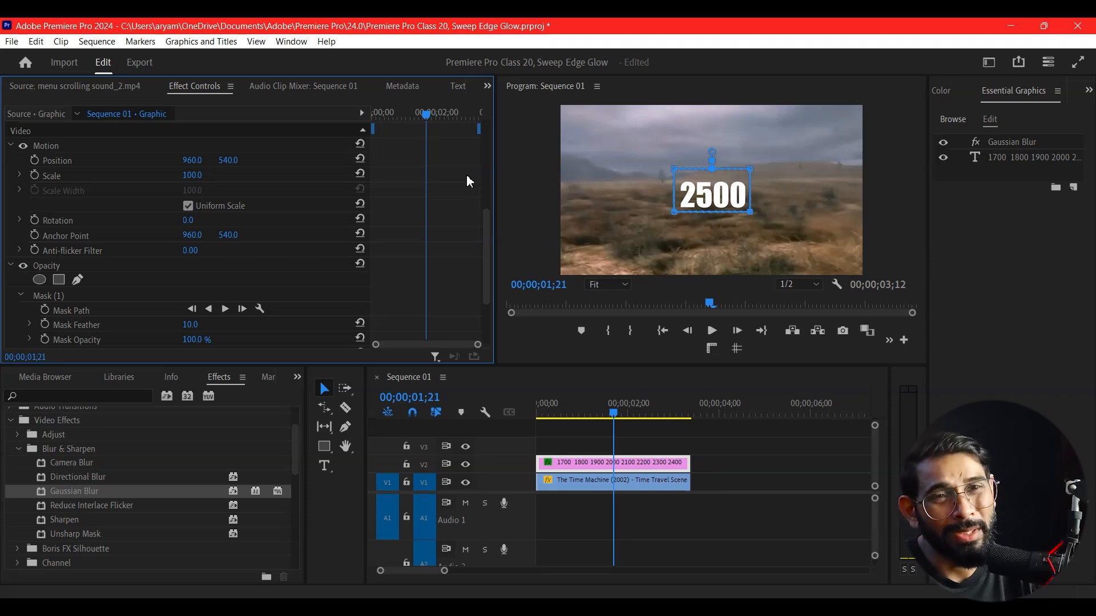
{"action": "left_click_drag", "start_coordinate": [715, 197], "coordinate": [716, 198]}
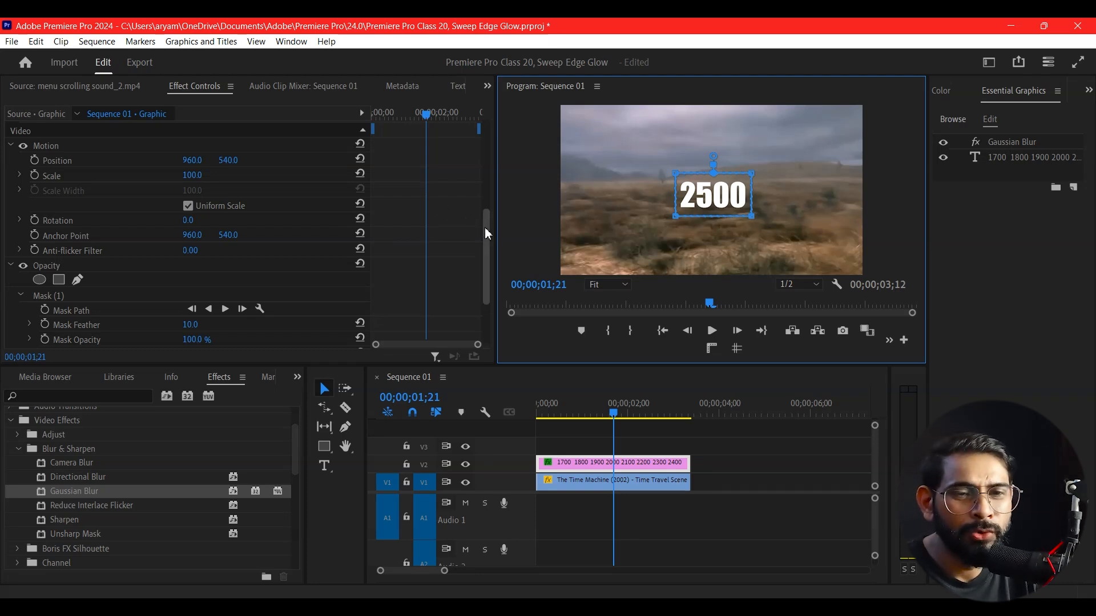
{"action": "left_click_drag", "start_coordinate": [485, 227], "coordinate": [484, 269]}
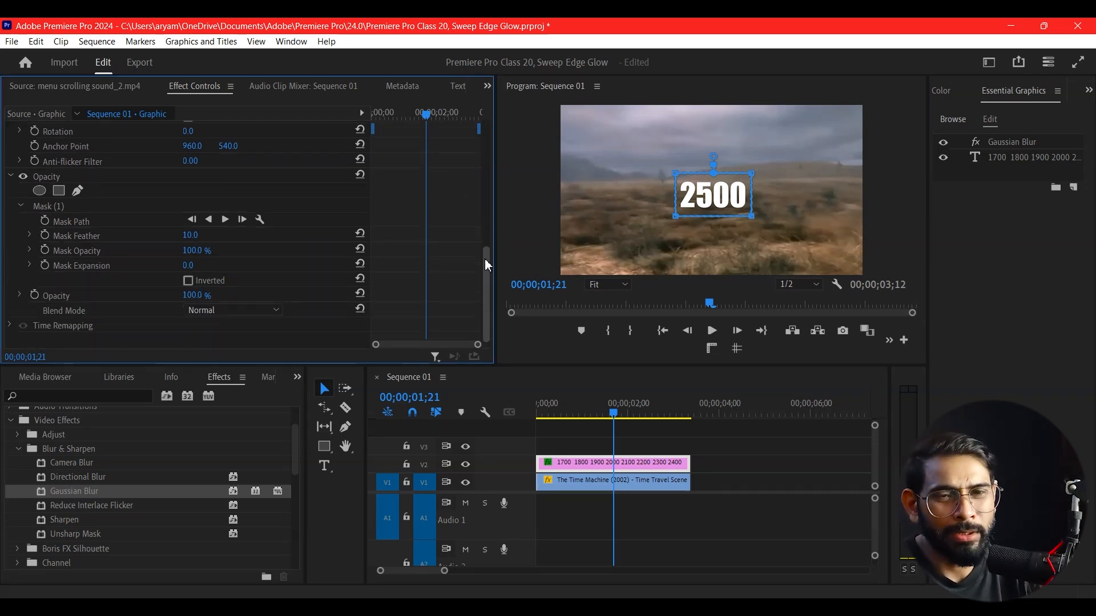
{"action": "left_click_drag", "start_coordinate": [190, 235], "coordinate": [264, 236]}
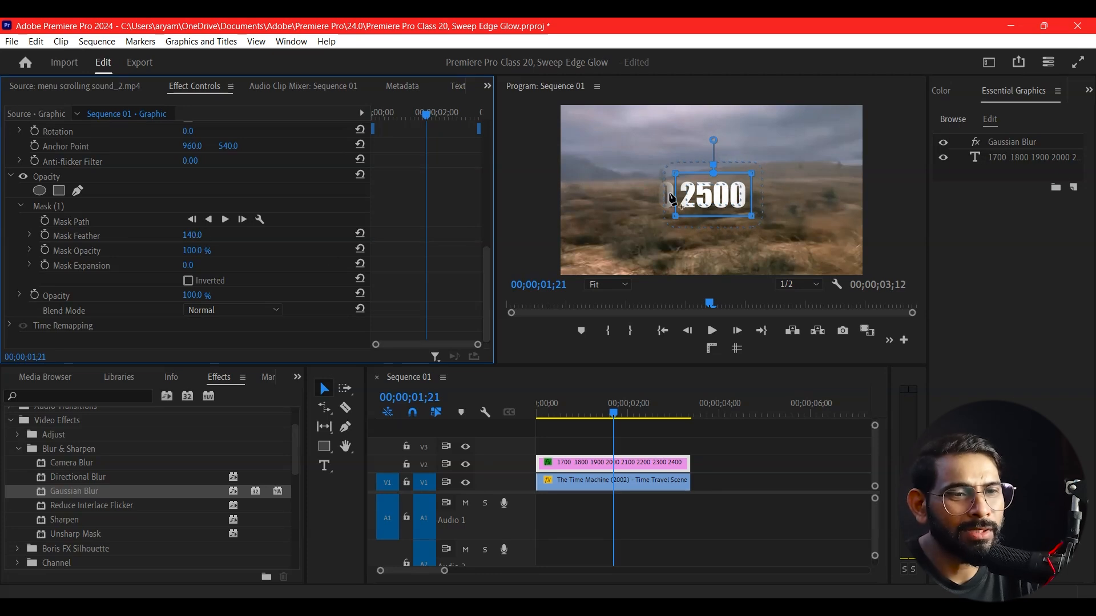
{"action": "left_click_drag", "start_coordinate": [187, 265], "coordinate": [211, 265]}
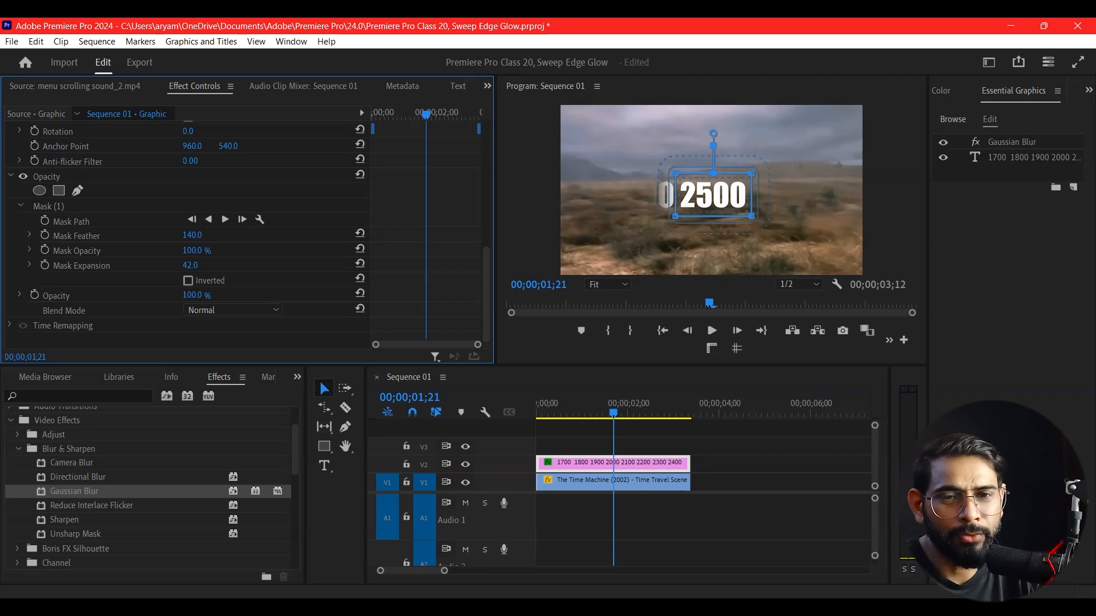
{"action": "left_click_drag", "start_coordinate": [211, 266], "coordinate": [204, 266]}
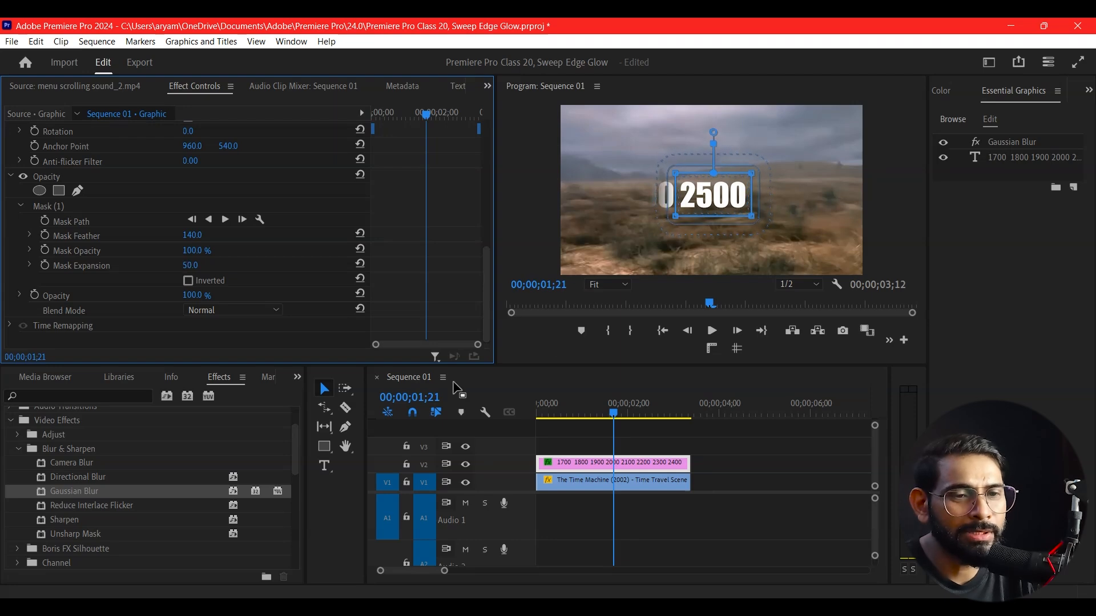
Add Mask Feather and Mask Expansion keyframes at 00;00;01;29
{"action": "left_click_drag", "start_coordinate": [634, 419], "coordinate": [614, 462]}
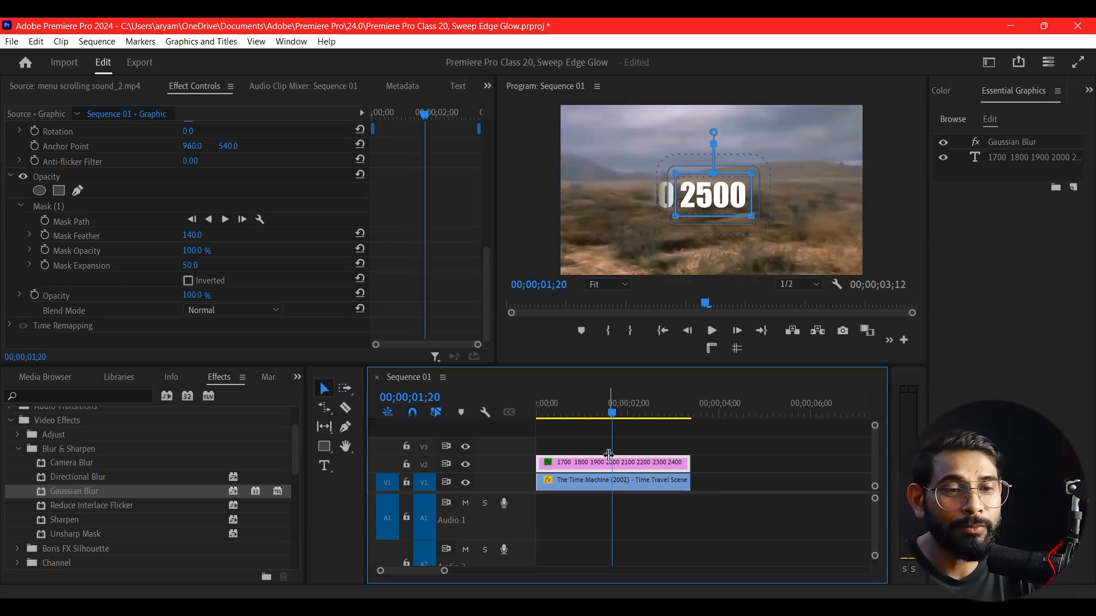
{"action": "left_click_drag", "start_coordinate": [608, 412], "coordinate": [629, 457]}
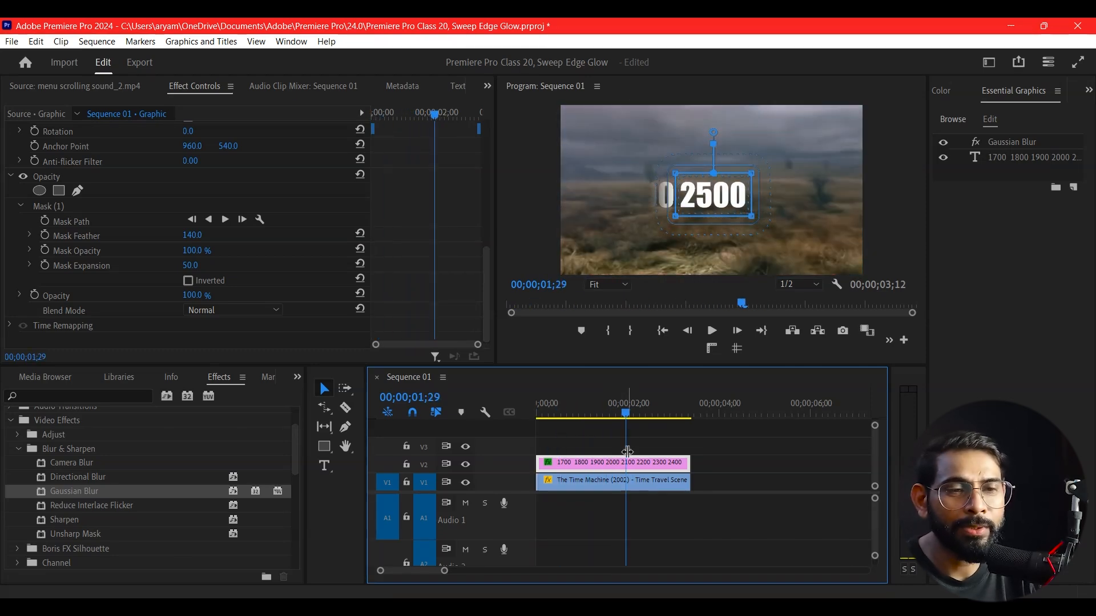
{"action": "mouse_move", "coordinate": [631, 423]}
{"action": "left_mouse_down"}
{"action": "mouse_move", "coordinate": [585, 416]}
{"action": "mouse_move", "coordinate": [625, 430]}
{"action": "left_mouse_up"}
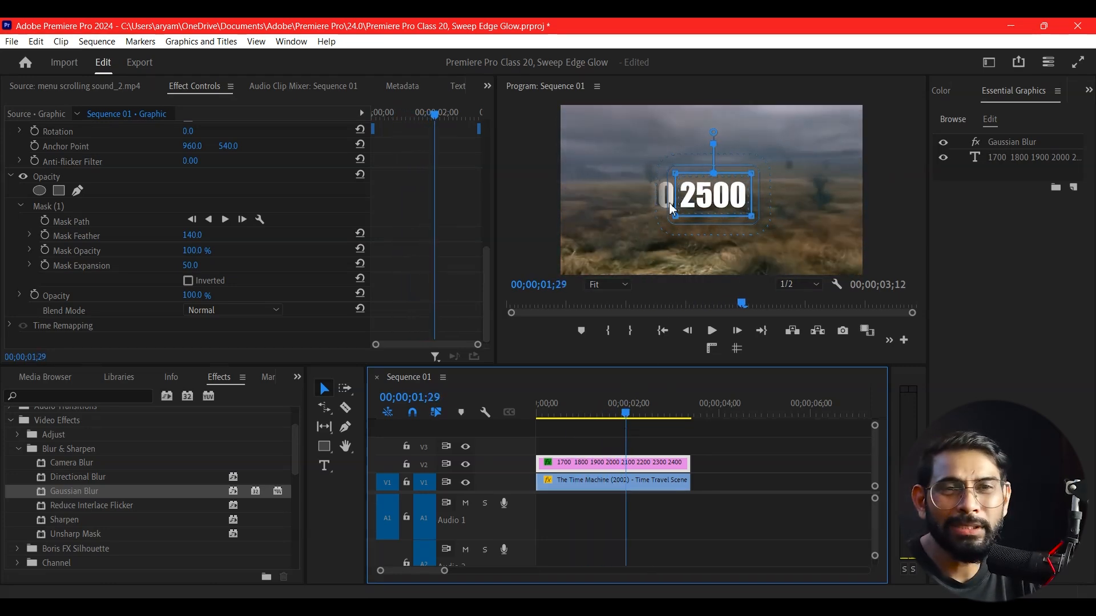
{"action": "left_click", "coordinate": [45, 235]}
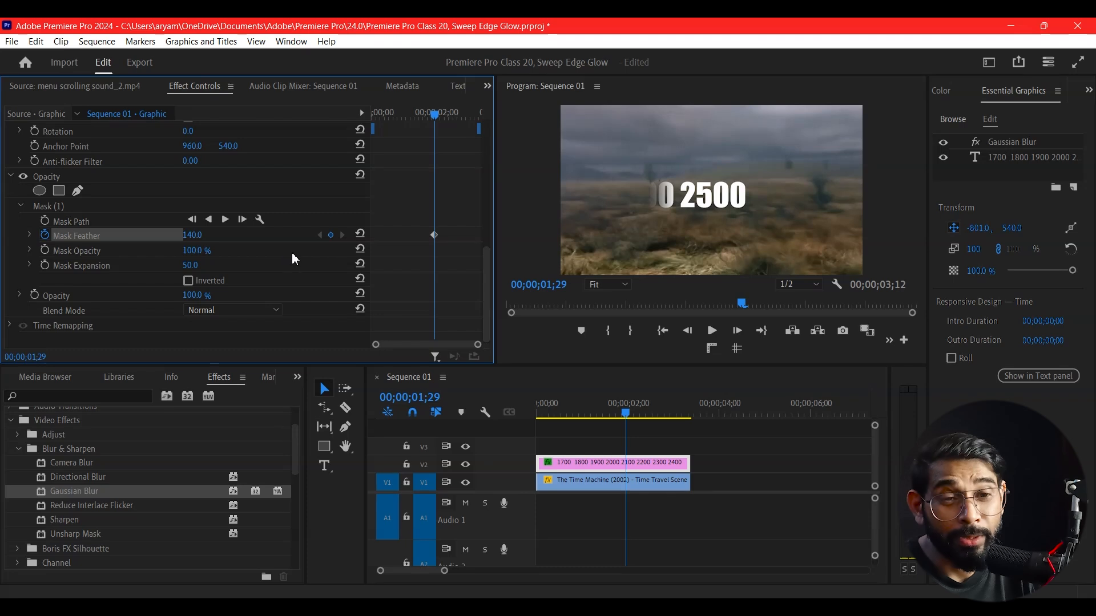
{"action": "left_click", "coordinate": [45, 266]}
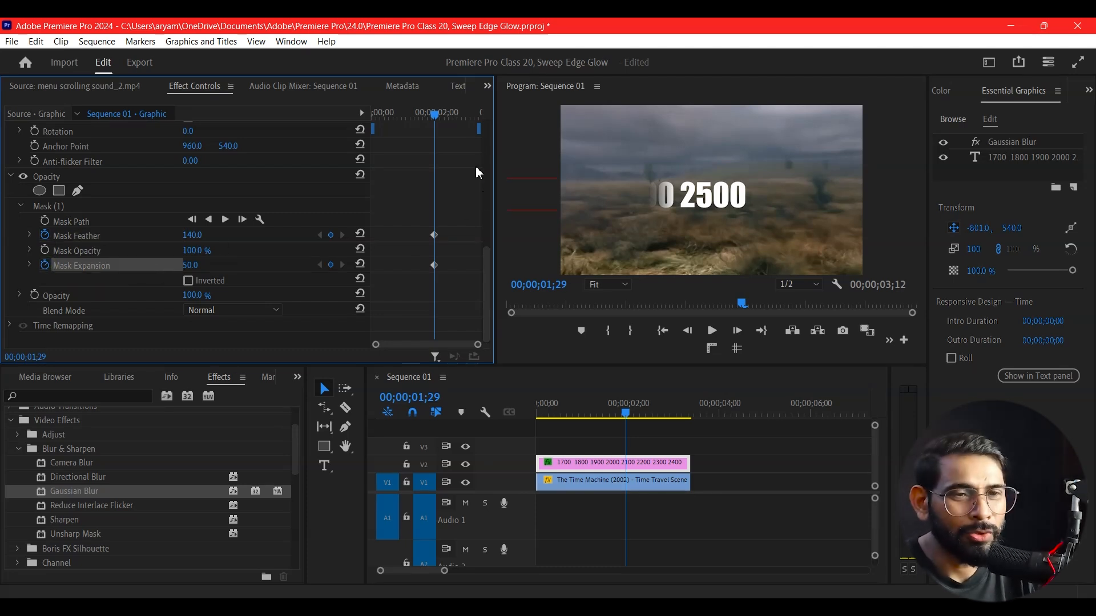
Set Mask Expansion and Mask Feather to 0 at 00;00;02;07, then undo both changes
{"action": "left_click_drag", "start_coordinate": [440, 119], "coordinate": [444, 119]}
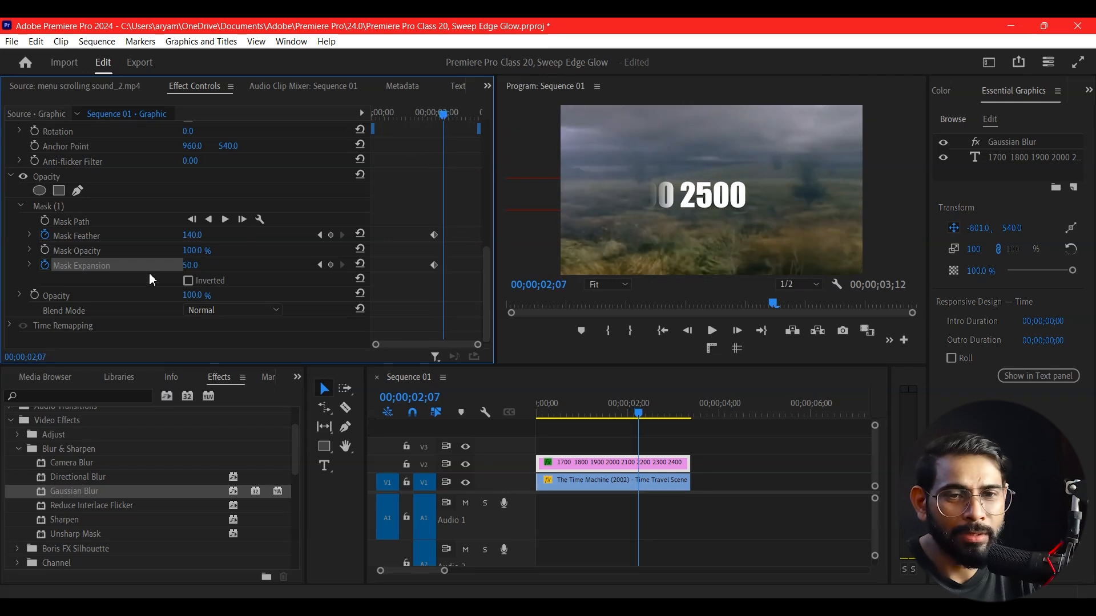
{"action": "left_click_drag", "start_coordinate": [186, 268], "coordinate": [211, 267]}
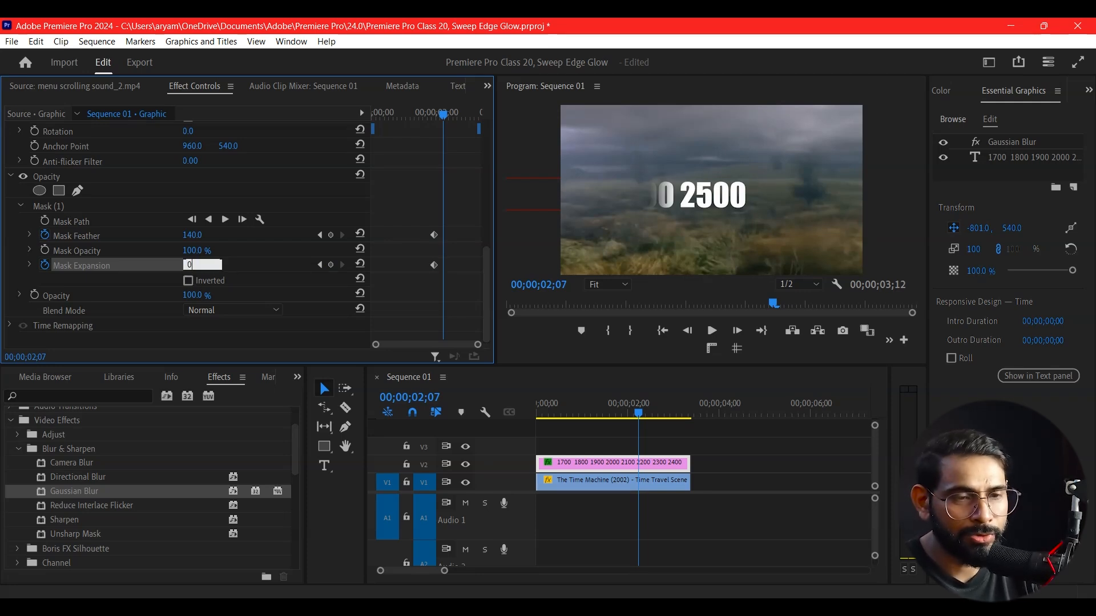
{"action": "key", "text": "Return"}
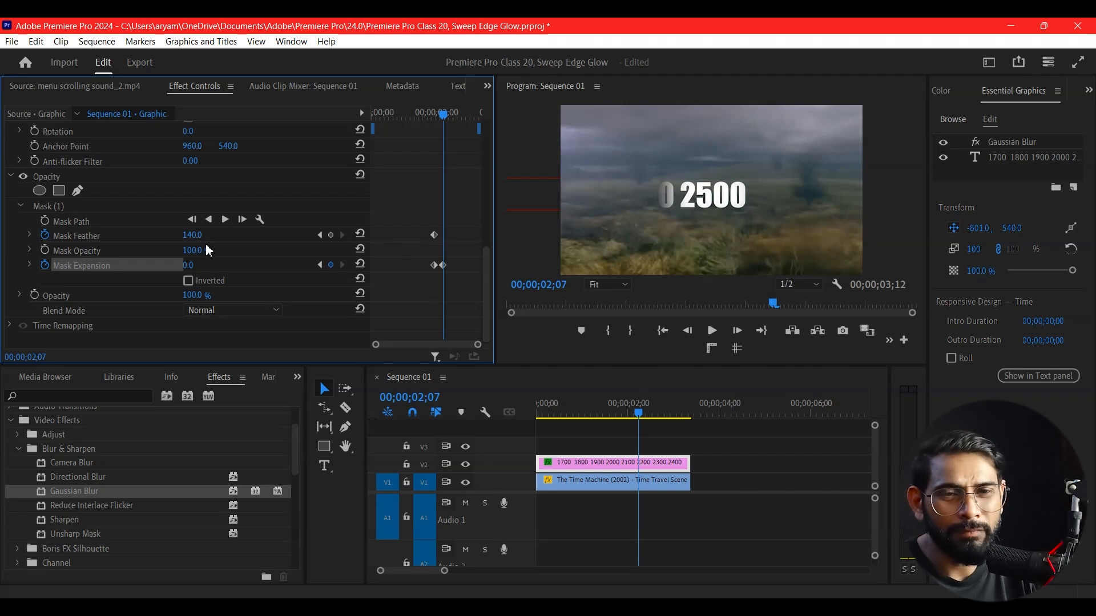
{"action": "left_click_drag", "start_coordinate": [197, 232], "coordinate": [193, 232]}
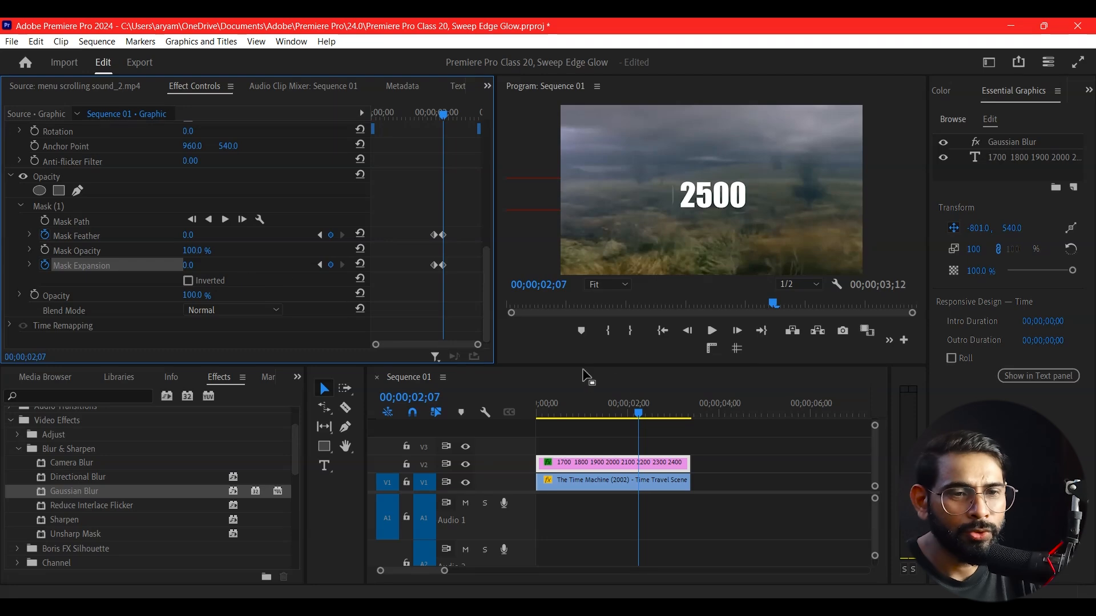
{"action": "mouse_move", "coordinate": [639, 417]}
{"action": "left_mouse_down"}
{"action": "mouse_move", "coordinate": [564, 426]}
{"action": "mouse_move", "coordinate": [647, 423]}
{"action": "mouse_move", "coordinate": [562, 429]}
{"action": "mouse_move", "coordinate": [645, 430]}
{"action": "left_mouse_up"}
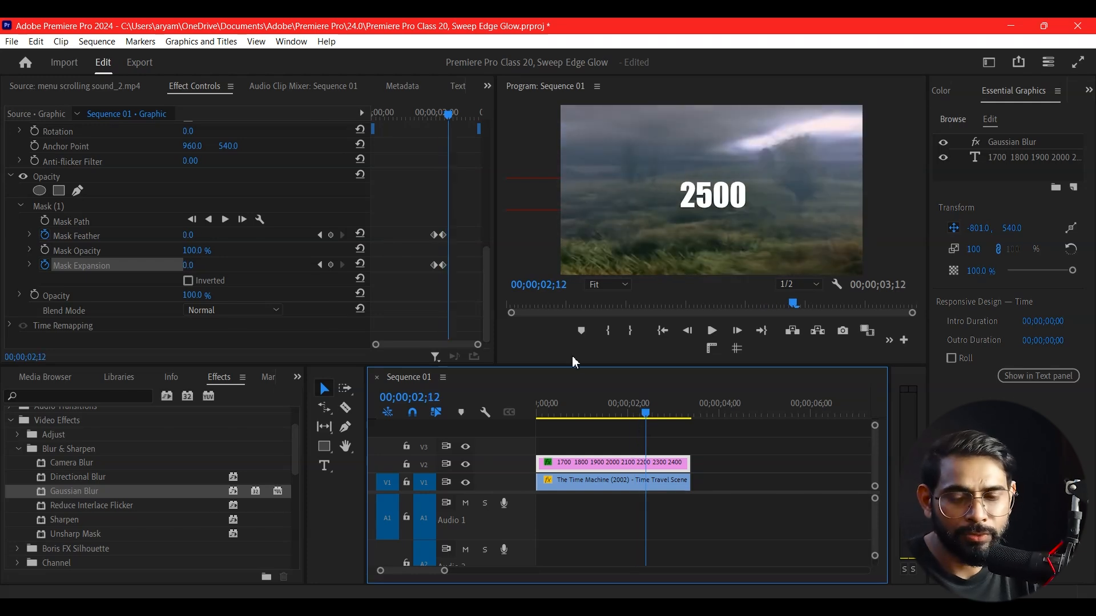
{"action": "key", "text": "ctrl+z"}
{"action": "key", "text": "ctrl+z"}
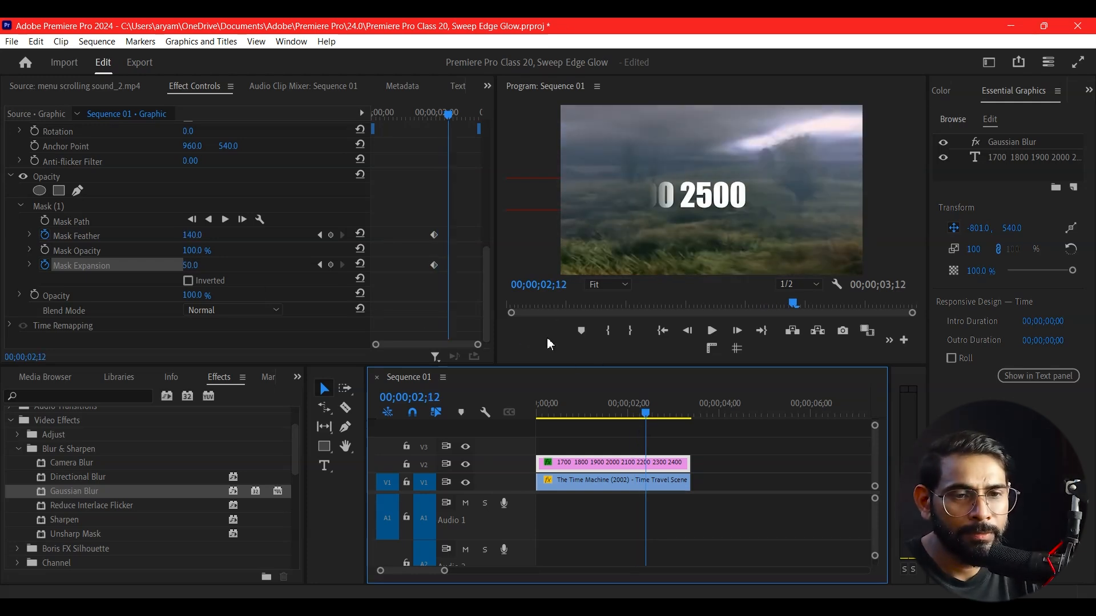
Set Mask Feather to 186 at 00;00;02;00
{"action": "left_click_drag", "start_coordinate": [648, 412], "coordinate": [632, 457]}
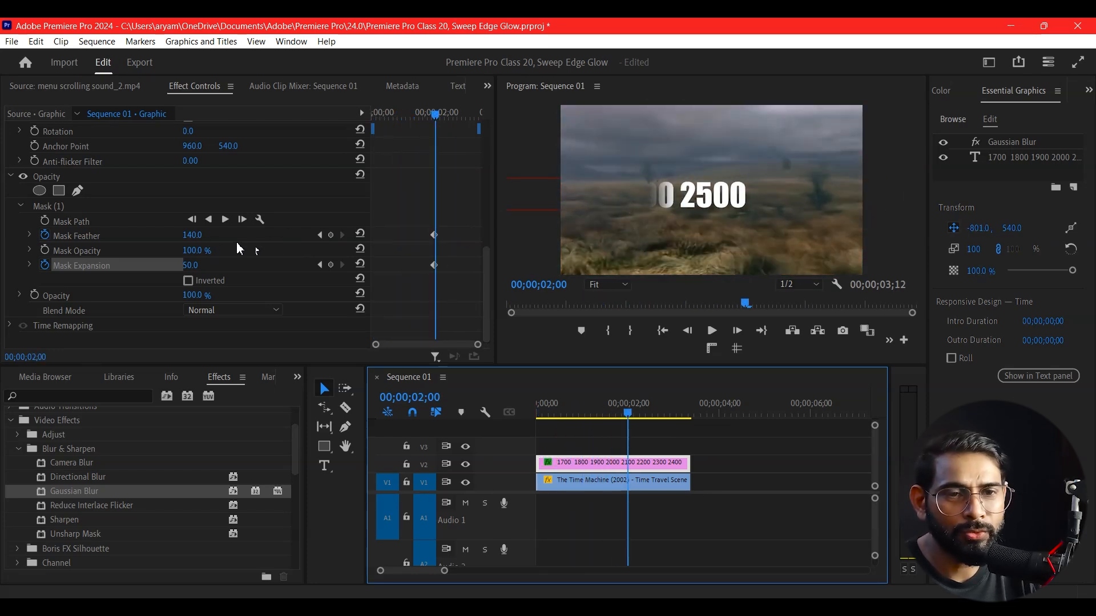
{"action": "left_click_drag", "start_coordinate": [206, 240], "coordinate": [226, 239]}
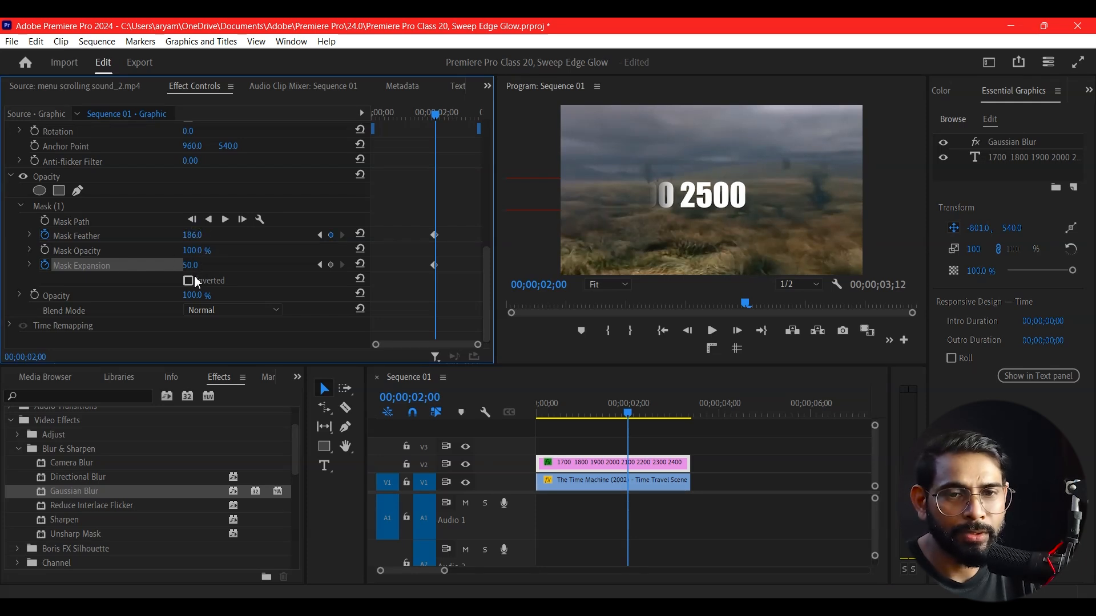
Try lowering Mask Expansion at 00;00;02;00, then revert the mask settings
{"action": "left_click_drag", "start_coordinate": [191, 267], "coordinate": [240, 267]}
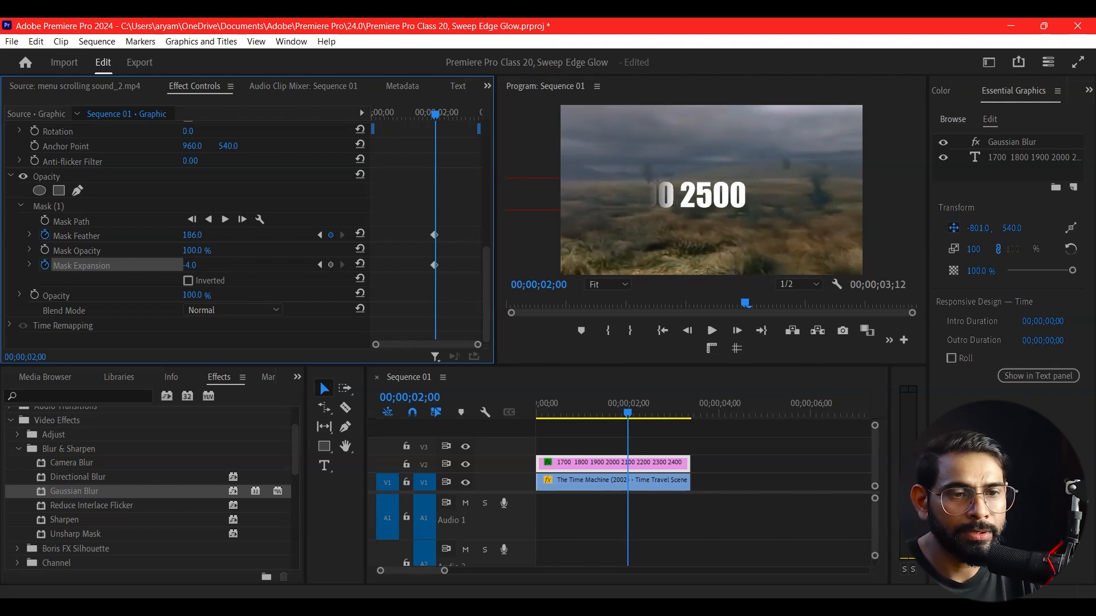
{"action": "left_click", "coordinate": [656, 467]}
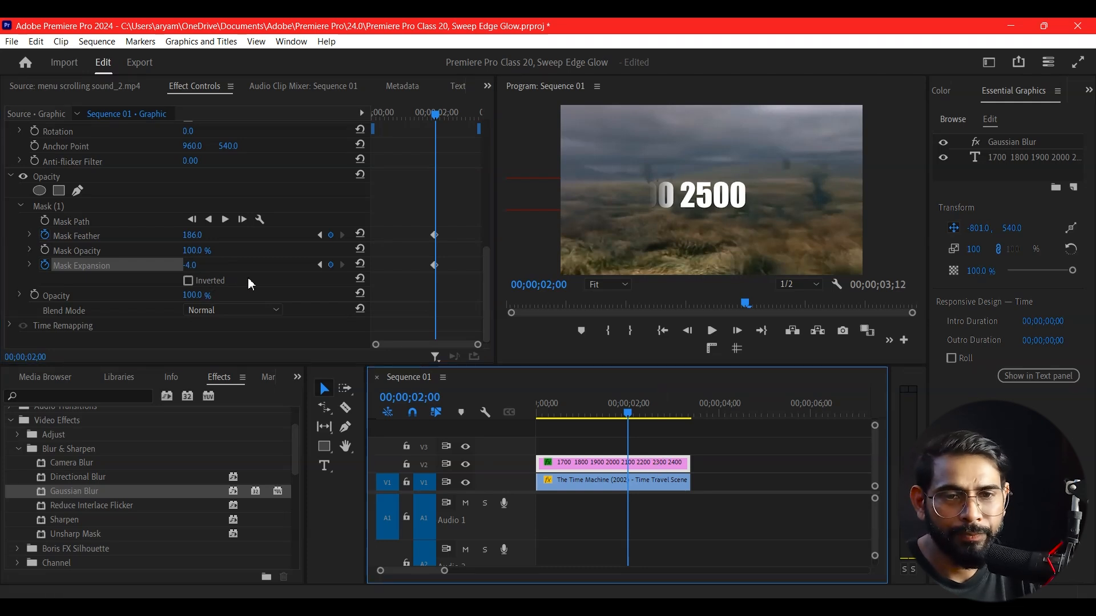
{"action": "left_click_drag", "start_coordinate": [197, 268], "coordinate": [193, 266]}
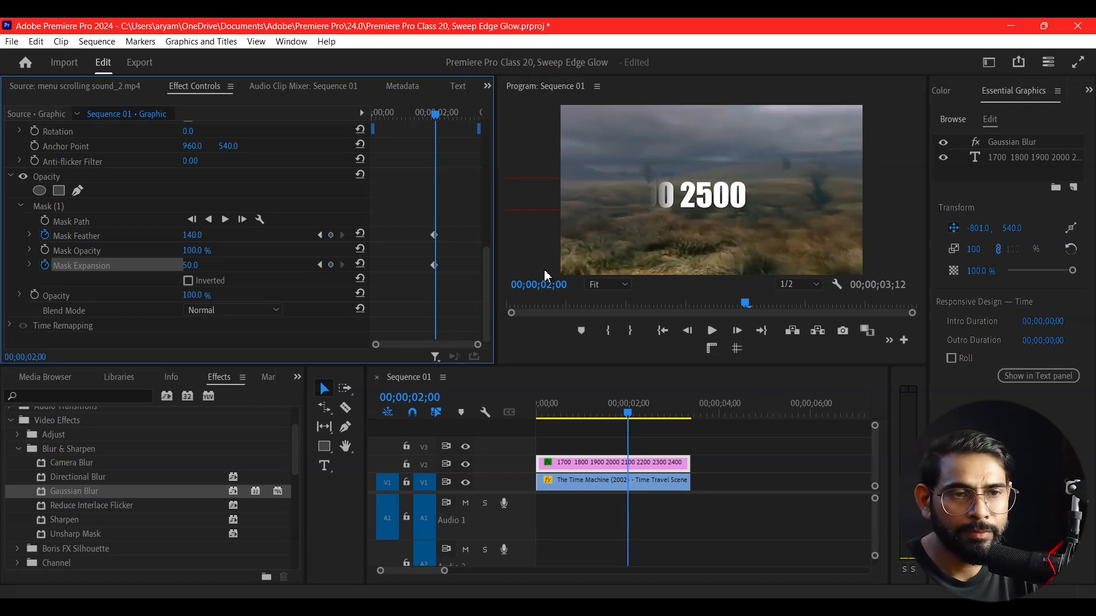
Play back the title animation from the start to review the mask transition
{"action": "key", "text": "Home"}
{"action": "key", "text": "space"}
{"action": "key", "text": "space"}
{"action": "left_click", "coordinate": [390, 114]}
{"action": "key", "text": "space"}
{"action": "key", "text": "space"}
At 00;00;01;25, set Mask Feather to 0 and Mask Expansion to 10, nudging the mask over the 2500 text
{"action": "left_click_drag", "start_coordinate": [429, 119], "coordinate": [430, 147]}
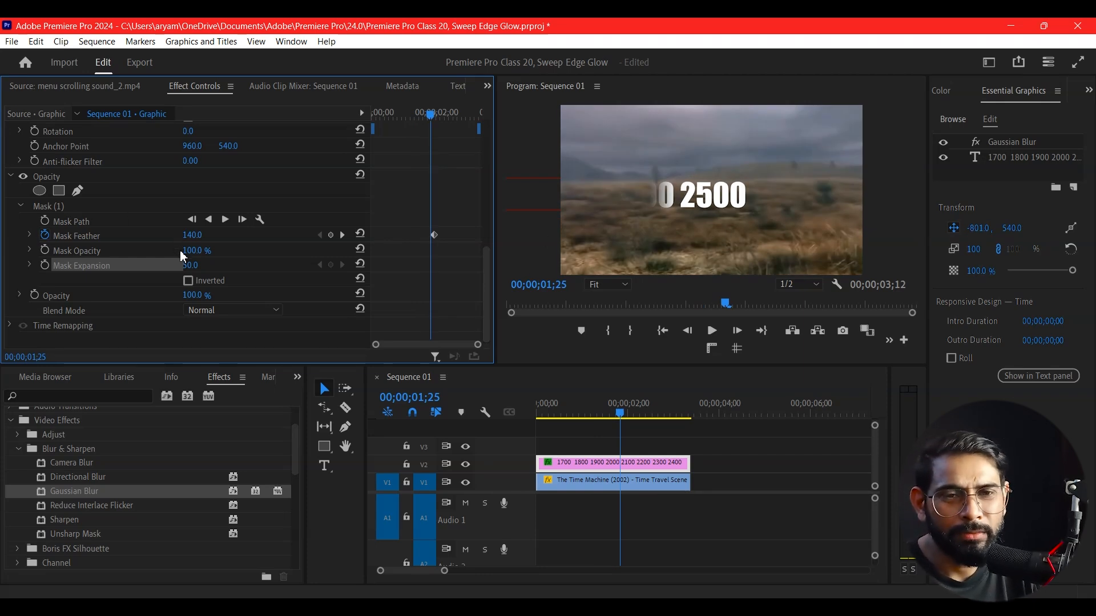
{"action": "left_click_drag", "start_coordinate": [188, 234], "coordinate": [193, 234]}
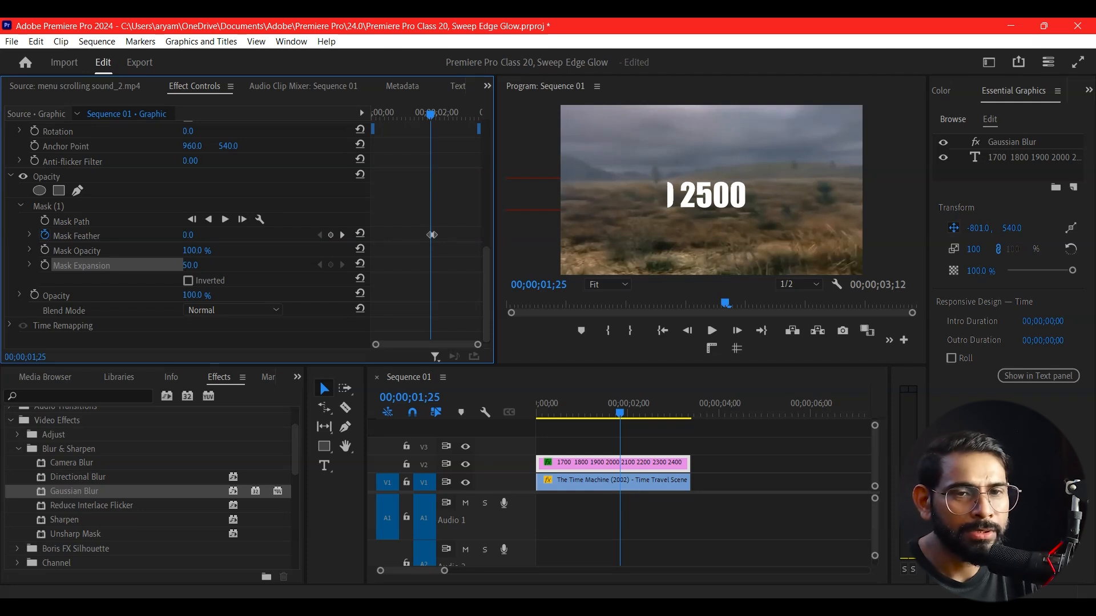
{"action": "left_click", "coordinate": [65, 205]}
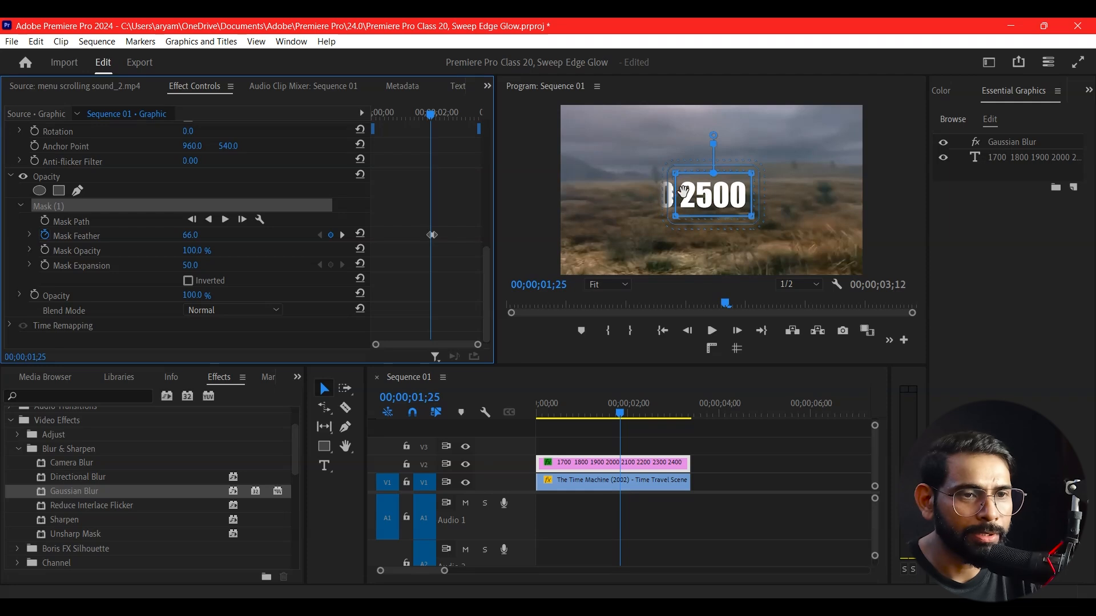
{"action": "left_click_drag", "start_coordinate": [691, 191], "coordinate": [697, 190]}
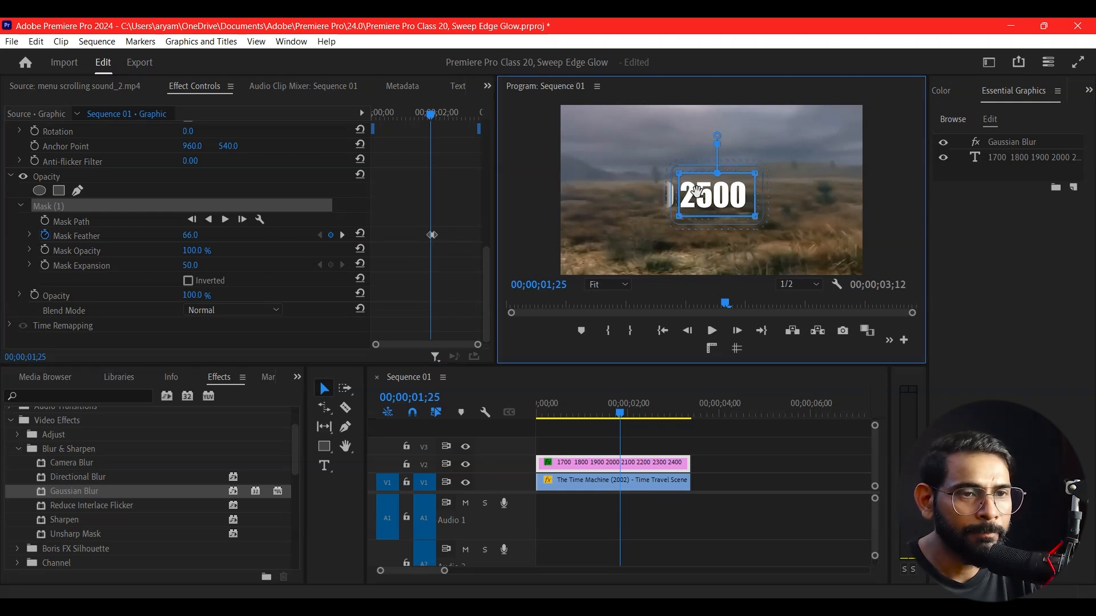
{"action": "left_click_drag", "start_coordinate": [721, 195], "coordinate": [718, 195]}
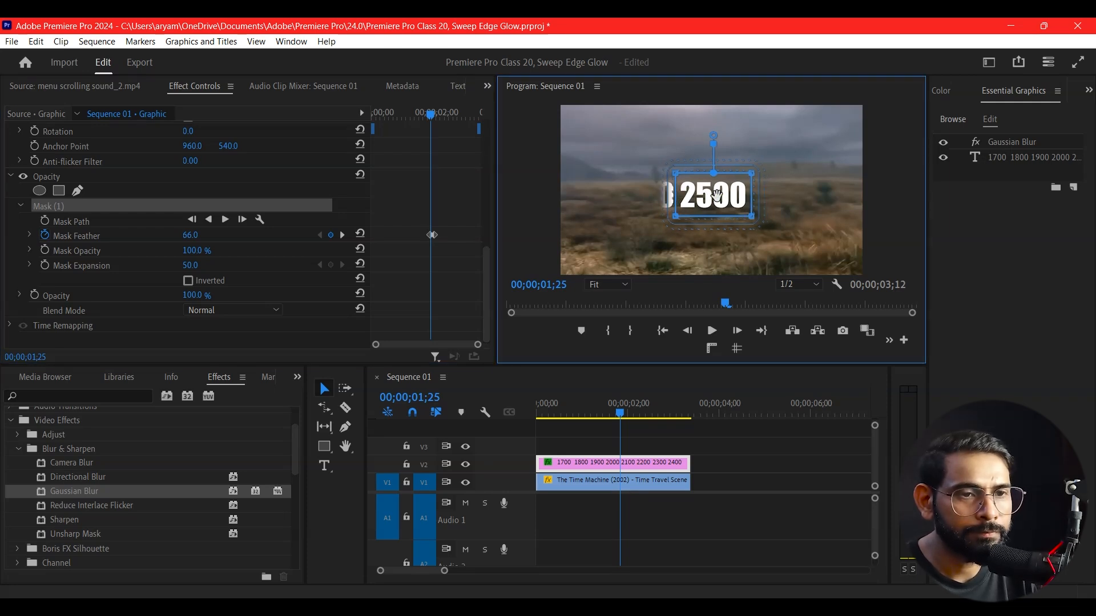
{"action": "left_click_drag", "start_coordinate": [196, 236], "coordinate": [194, 266]}
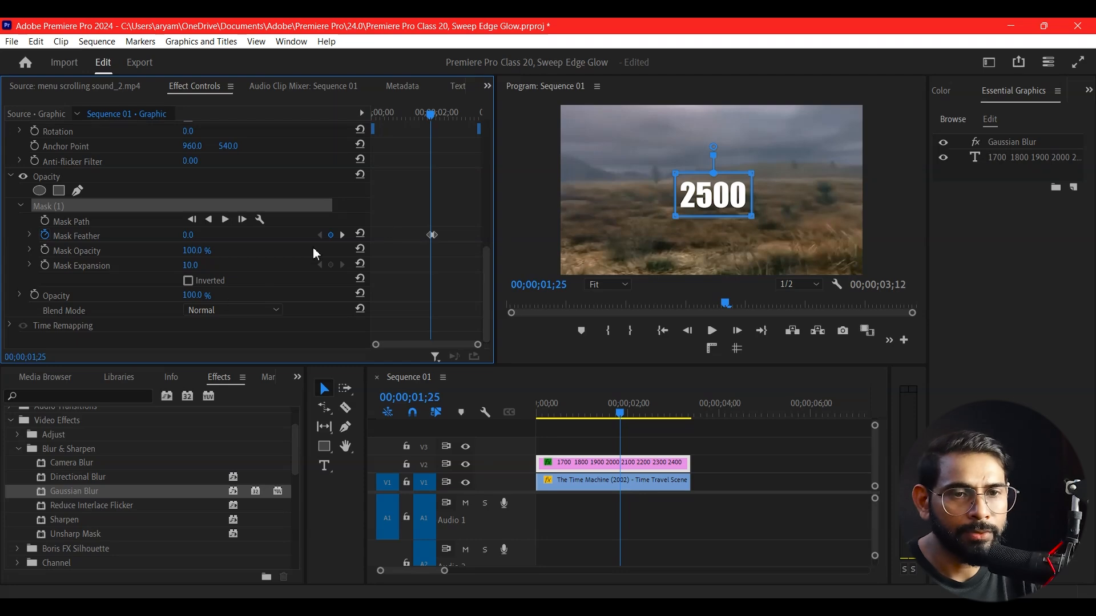
Retime the Mask Feather keyframes by moving them closer together in the effect timeline
{"action": "left_click_drag", "start_coordinate": [430, 114], "coordinate": [435, 152]}
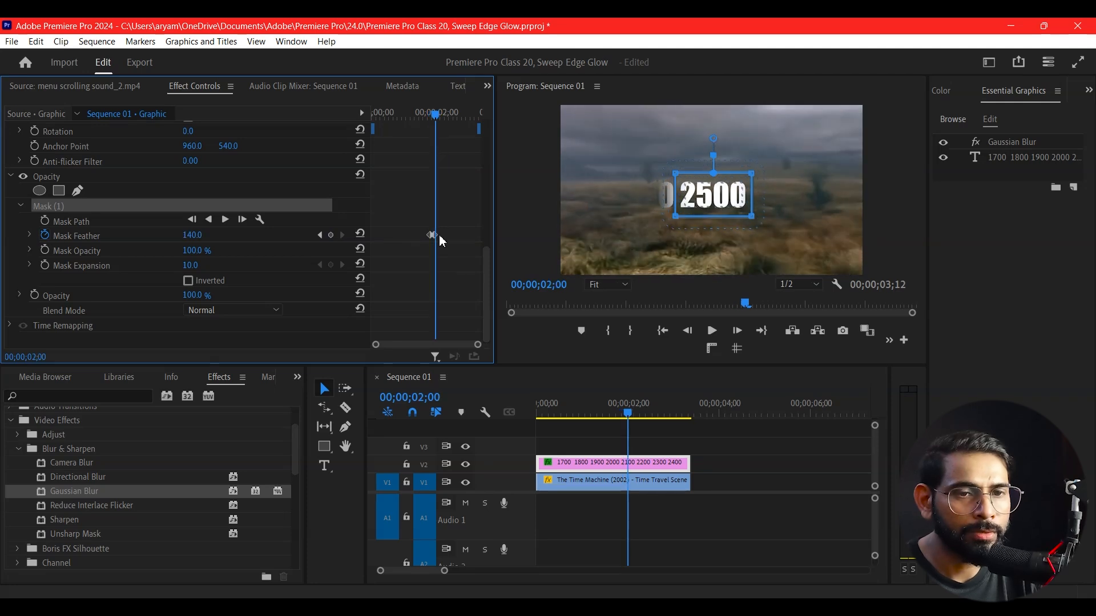
{"action": "left_click_drag", "start_coordinate": [411, 235], "coordinate": [421, 235]}
{"action": "left_click_drag", "start_coordinate": [436, 114], "coordinate": [436, 144]}
{"action": "left_click_drag", "start_coordinate": [436, 236], "coordinate": [415, 242]}
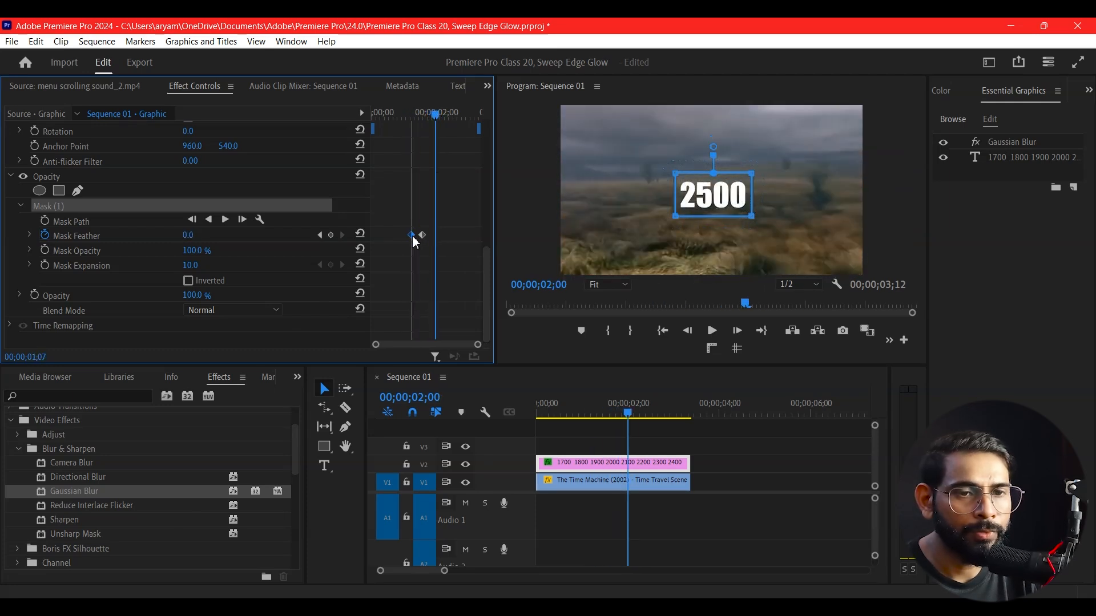
{"action": "left_click_drag", "start_coordinate": [448, 120], "coordinate": [439, 172]}
{"action": "scroll", "coordinate": [436, 240], "scroll_direction": "up", "scroll_amount": 4}
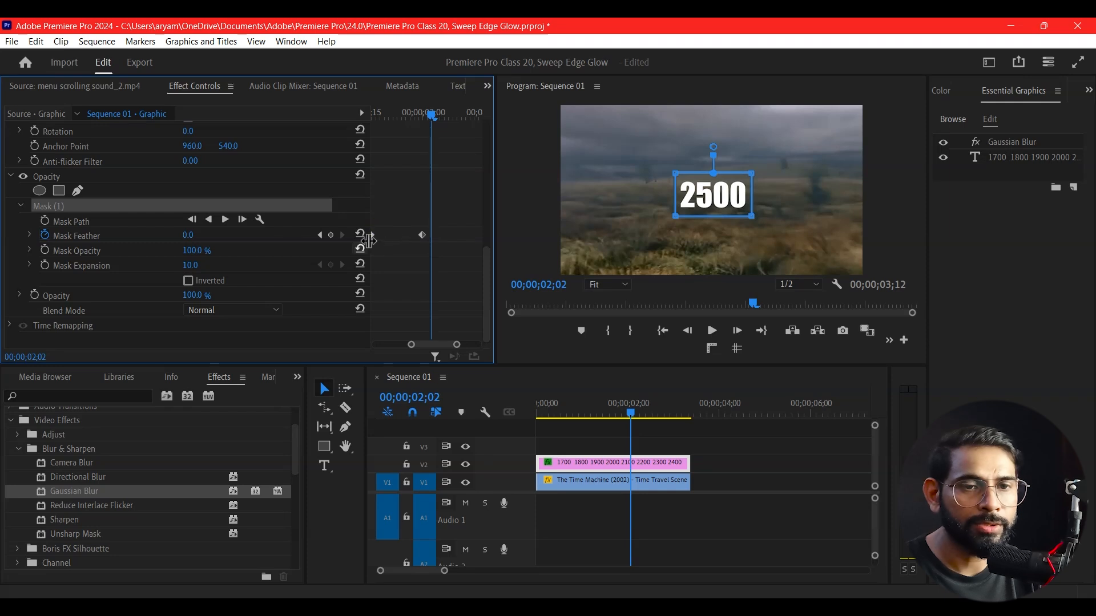
{"action": "left_click_drag", "start_coordinate": [377, 234], "coordinate": [406, 235]}
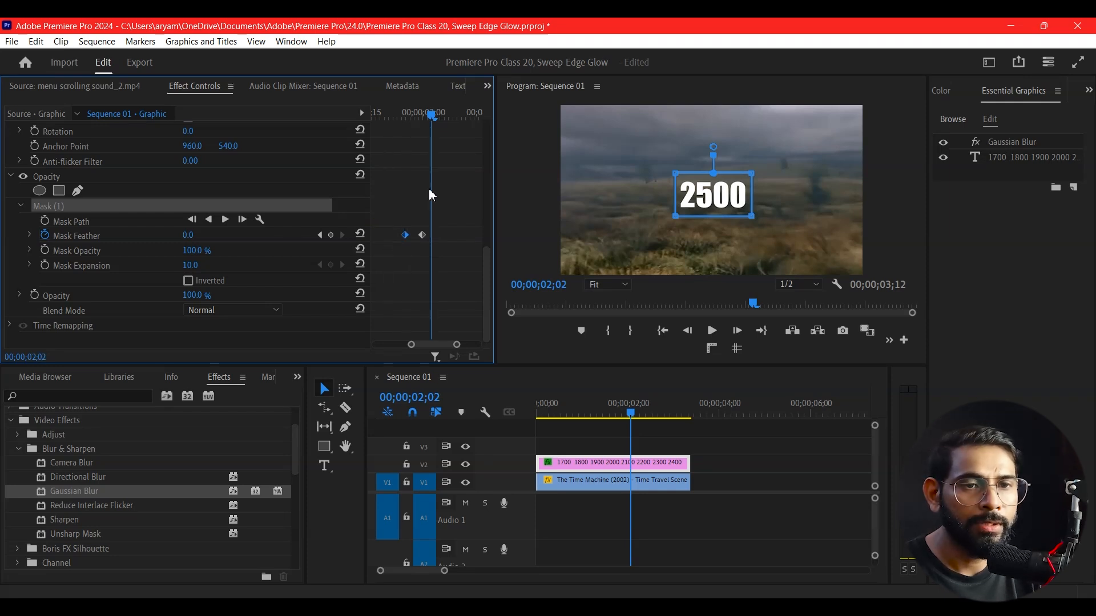
{"action": "left_click_drag", "start_coordinate": [438, 117], "coordinate": [417, 182]}
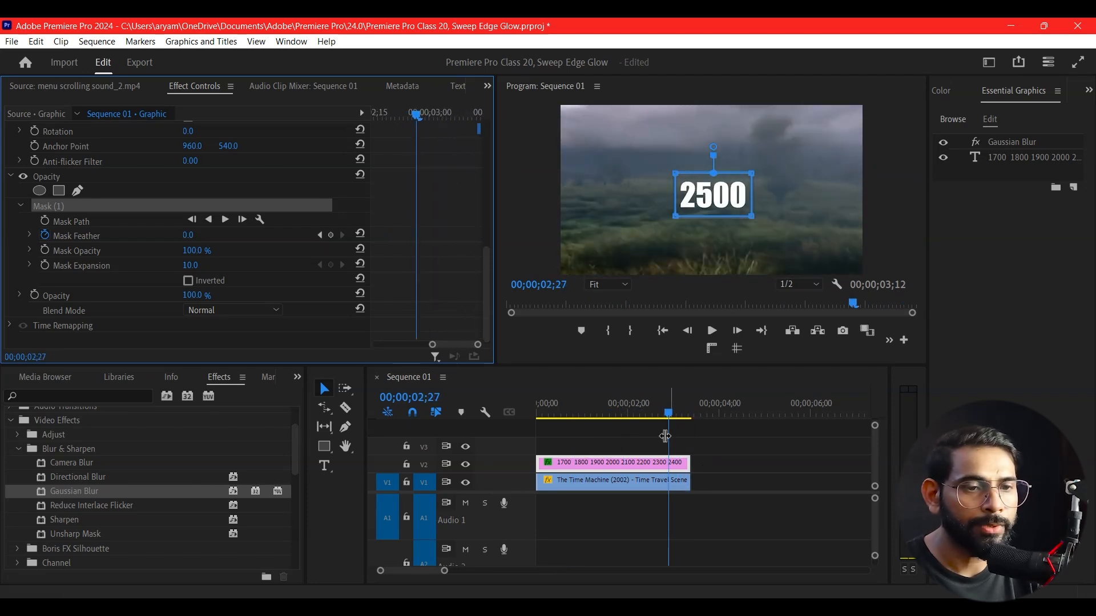
Shift both Mask Feather keyframes earlier in the effect timeline and scrub through the result
{"action": "left_click_drag", "start_coordinate": [671, 419], "coordinate": [608, 445]}
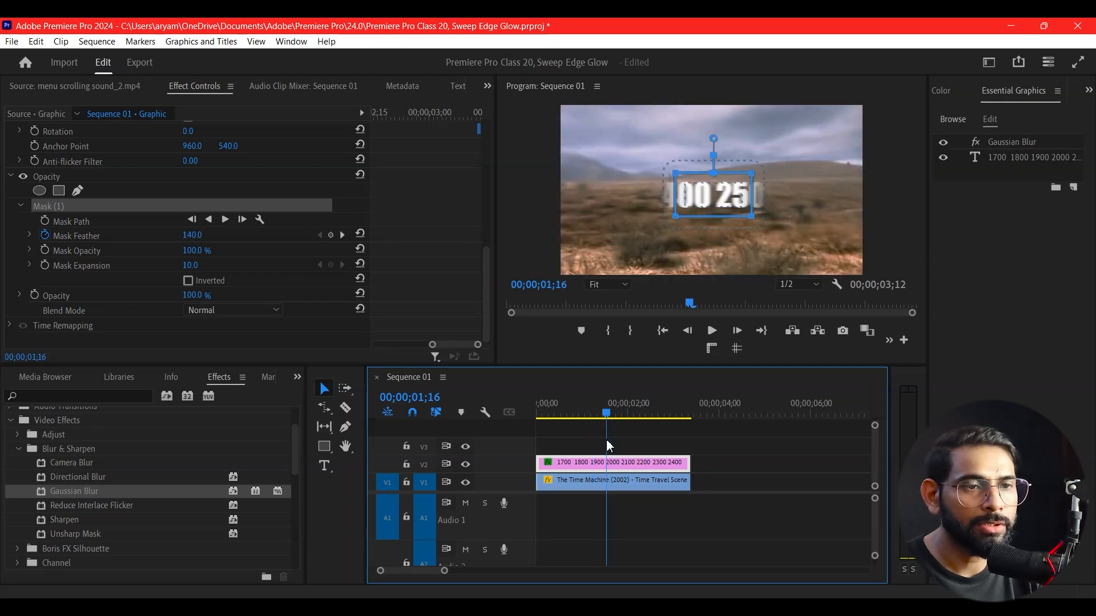
{"action": "left_click", "coordinate": [451, 252]}
{"action": "key", "text": "minus"}
{"action": "key", "text": "minus"}
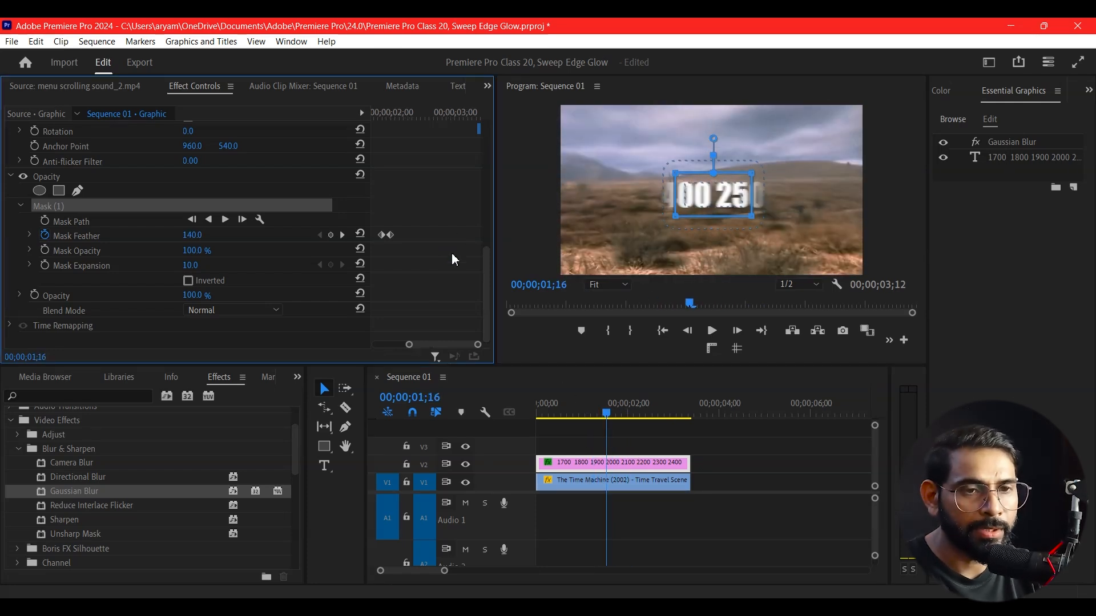
{"action": "left_click_drag", "start_coordinate": [464, 232], "coordinate": [417, 239]}
{"action": "left_click", "coordinate": [400, 116]}
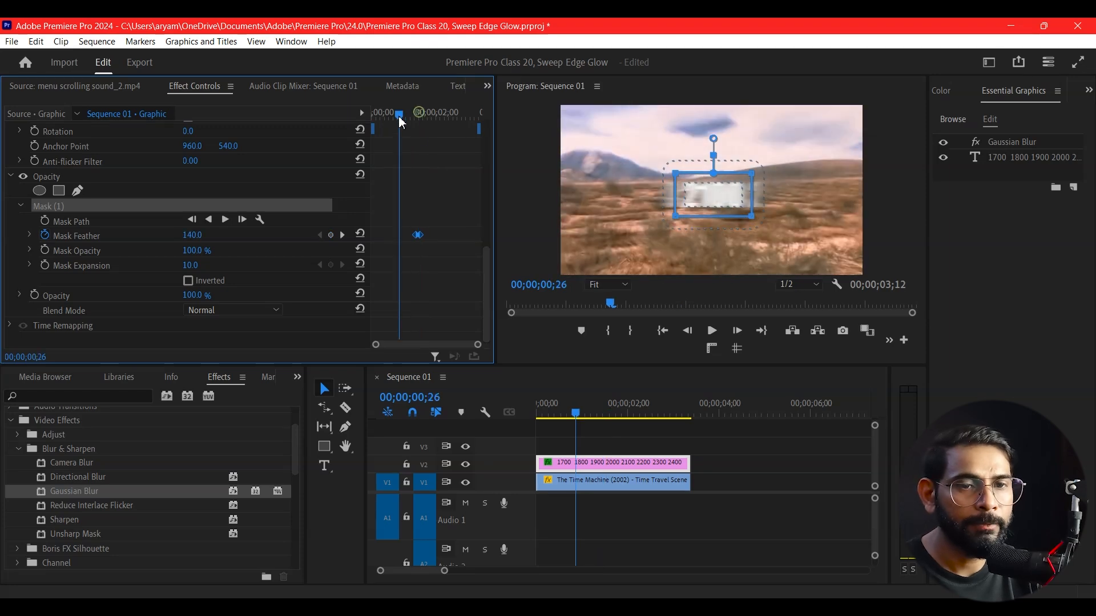
{"action": "key", "text": "space"}
{"action": "left_click_drag", "start_coordinate": [639, 407], "coordinate": [621, 477]}
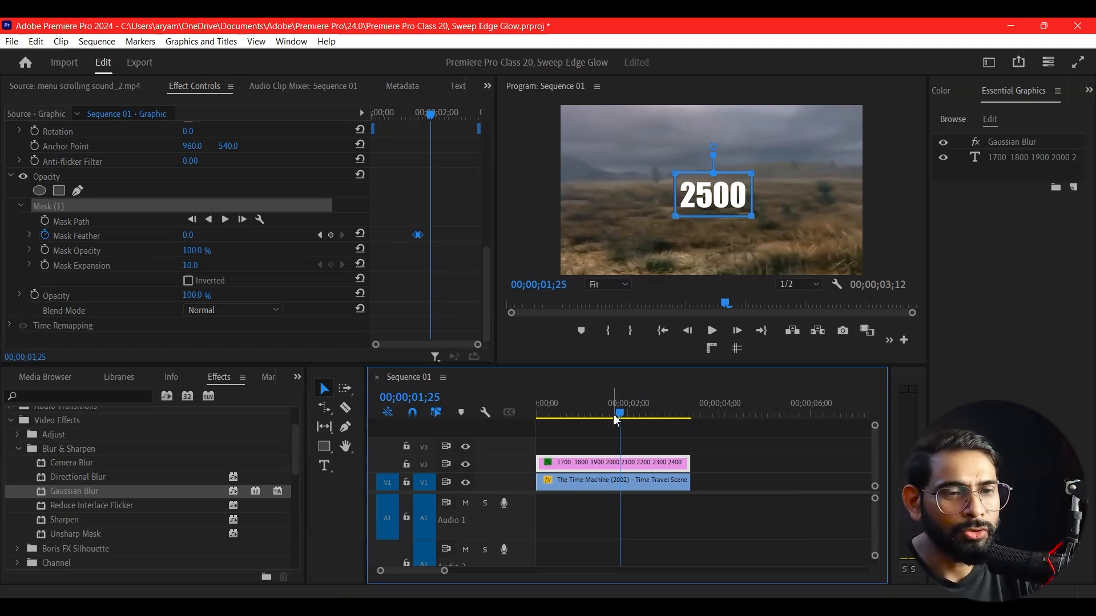
Add the menu scrolling sound_2.mp4 audio to Audio 1, trim its start and align it with the sequence start
{"action": "left_click_drag", "start_coordinate": [621, 414], "coordinate": [578, 455]}
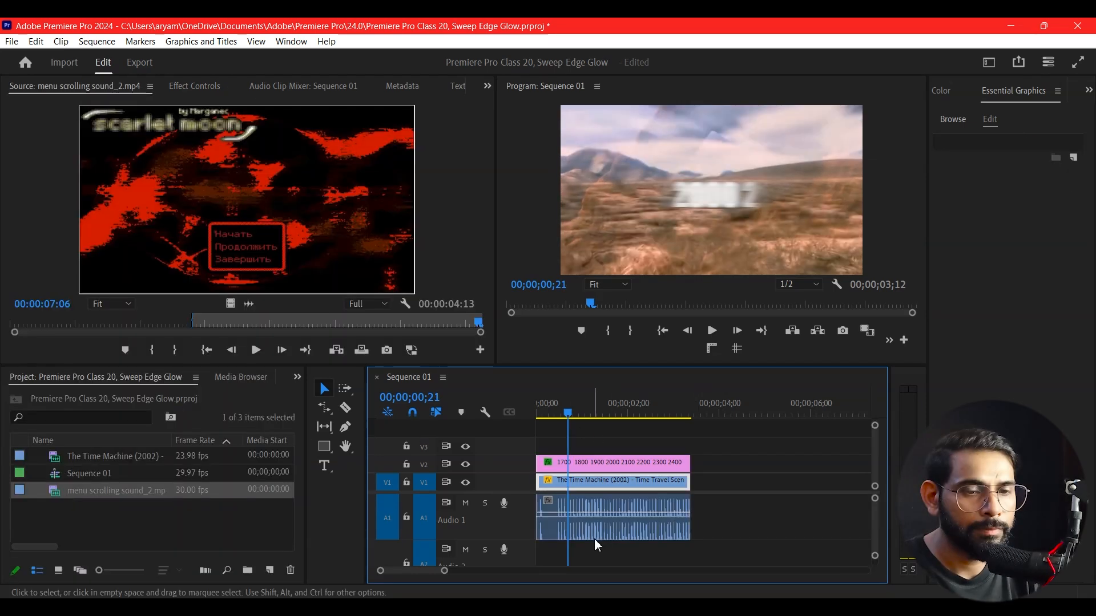
{"action": "left_click_drag", "start_coordinate": [563, 405], "coordinate": [559, 407]}
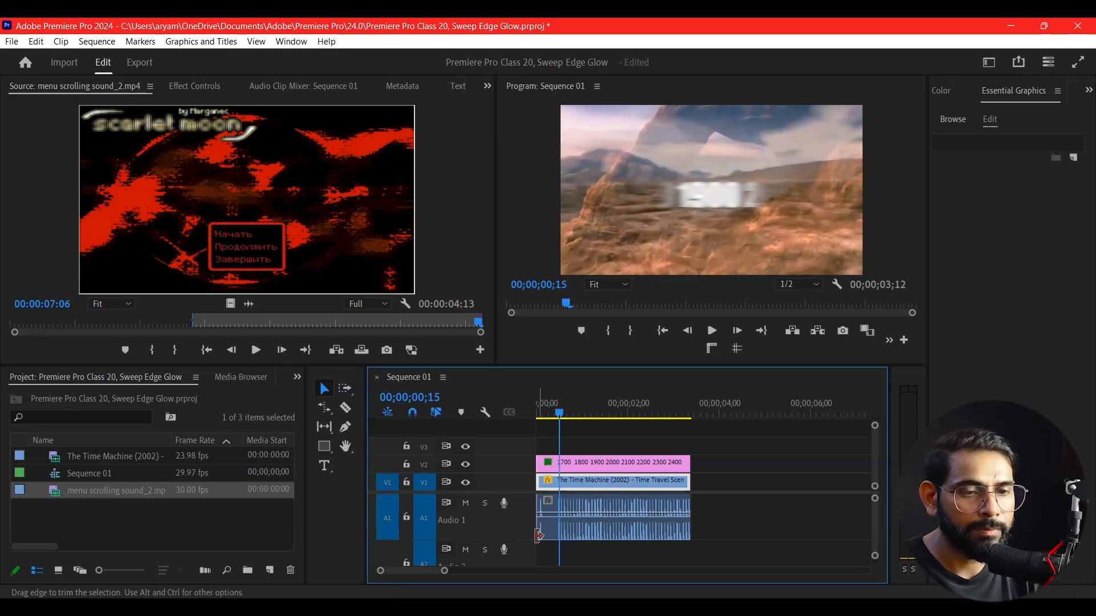
{"action": "left_click_drag", "start_coordinate": [554, 524], "coordinate": [565, 524]}
{"action": "left_click_drag", "start_coordinate": [630, 516], "coordinate": [576, 518]}
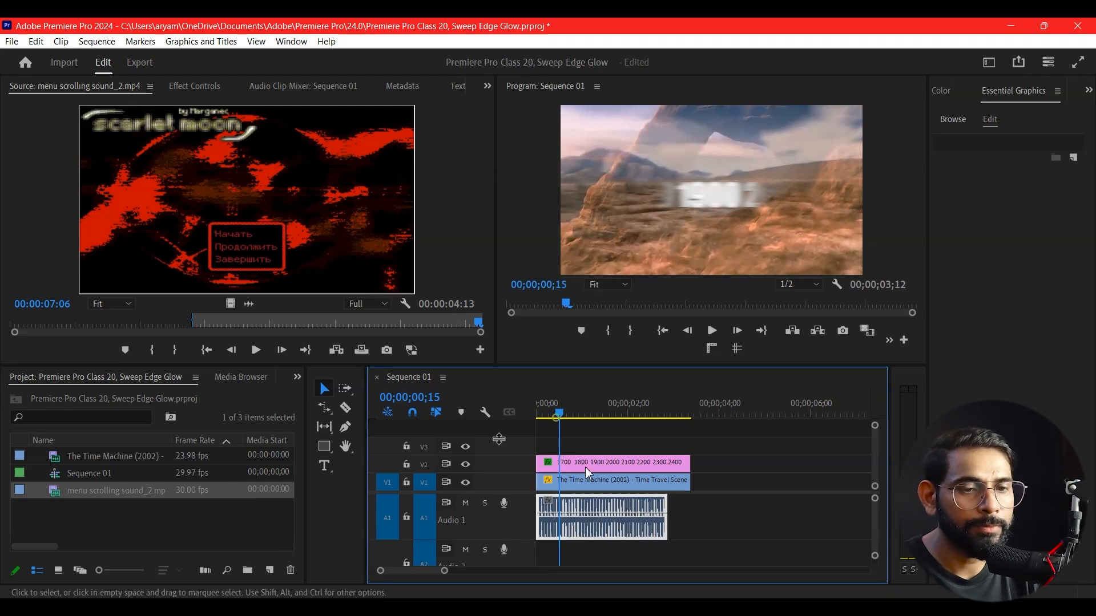
Split the audio clip at 00;00;01;21 and delete the part after the cut
{"action": "key", "text": "space"}
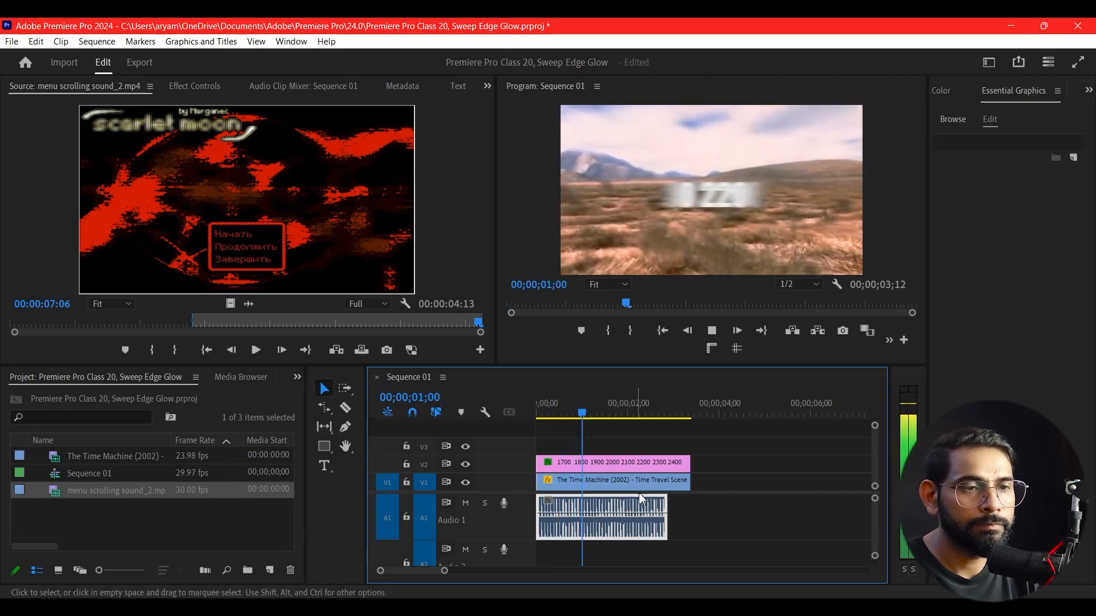
{"action": "key", "text": "space"}
{"action": "key", "text": "equal"}
{"action": "key", "text": "equal"}
{"action": "key", "text": "equal"}
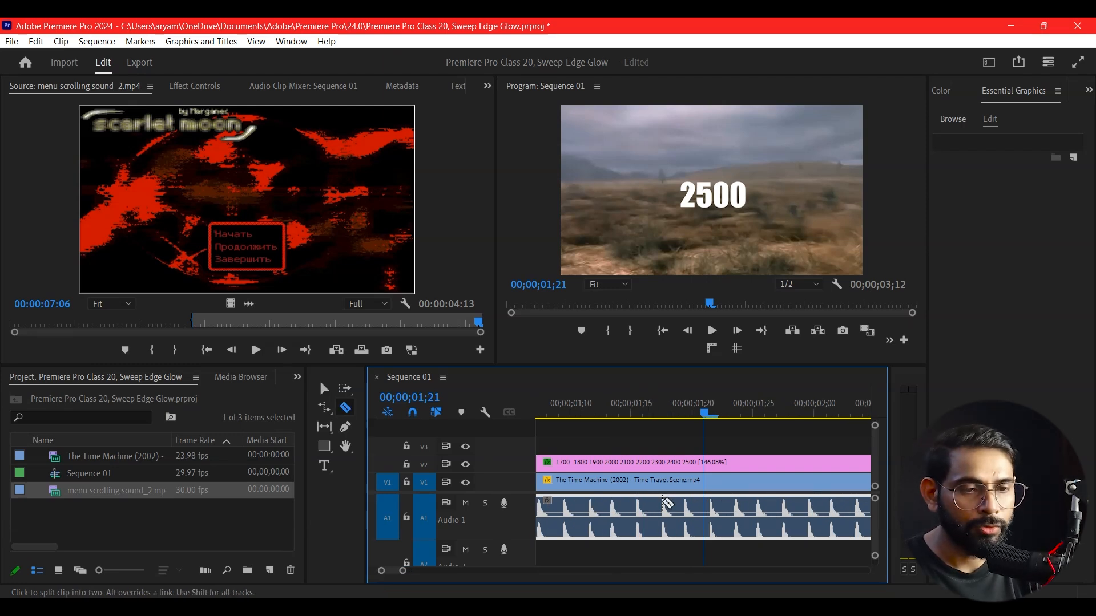
{"action": "left_click", "coordinate": [708, 520]}
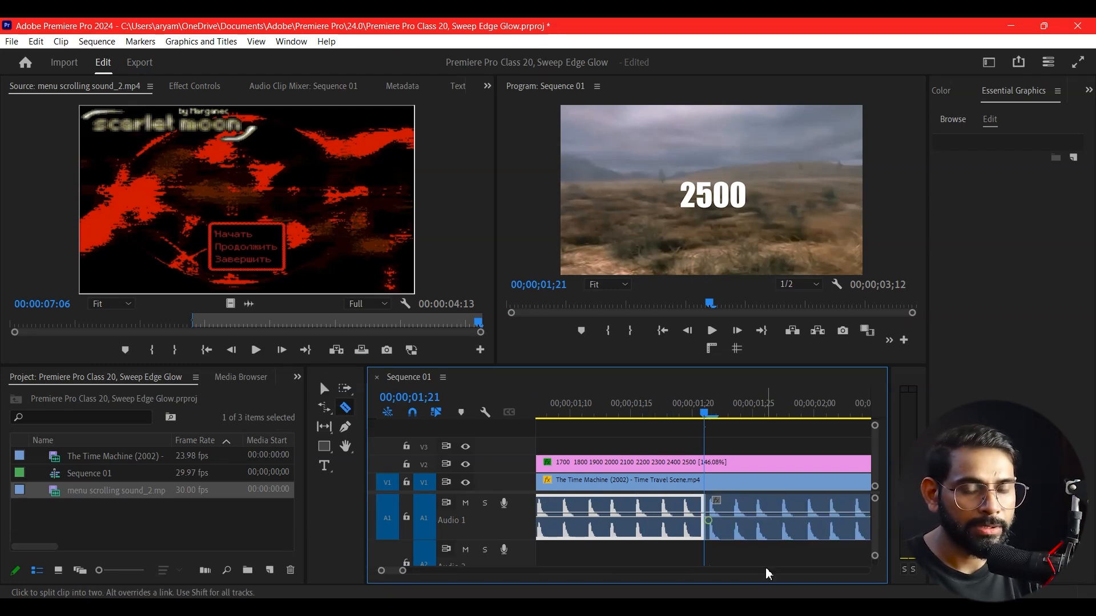
{"action": "key", "text": "v"}
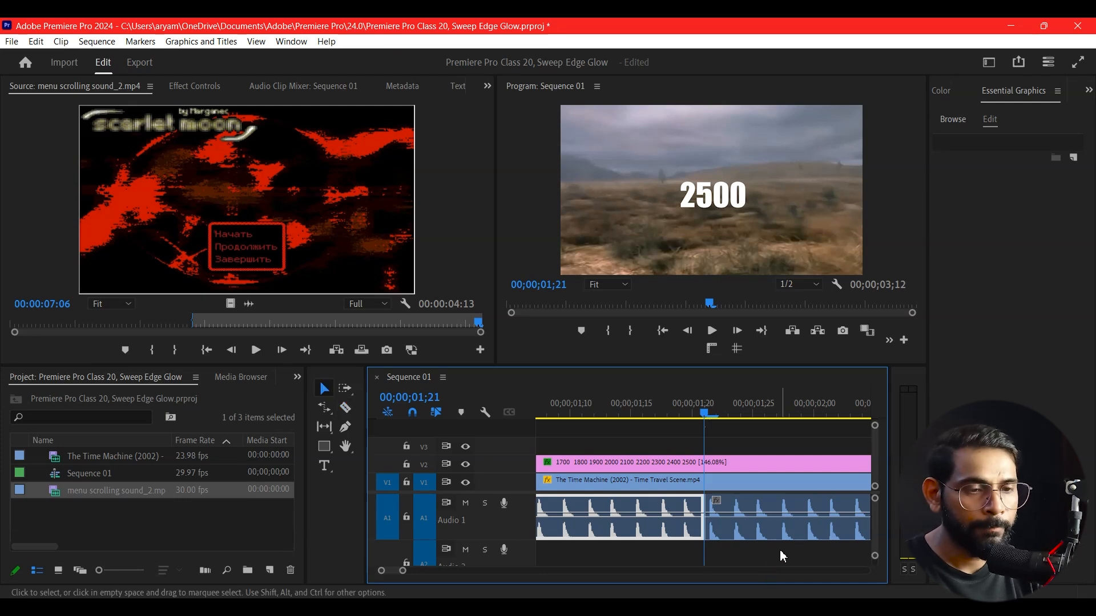
{"action": "left_click", "coordinate": [786, 538]}
{"action": "key", "text": "Delete"}
{"action": "key", "text": "minus"}
{"action": "key", "text": "minus"}
{"action": "key", "text": "minus"}
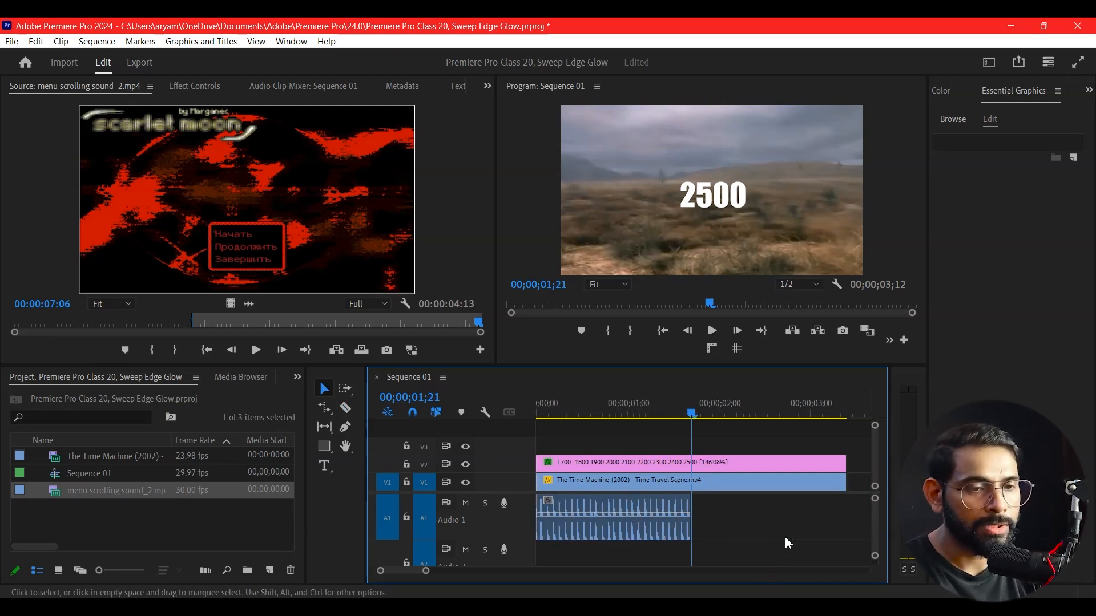
Preview the finished title animation with sound in the maximized program monitor
{"action": "key", "text": "Home"}
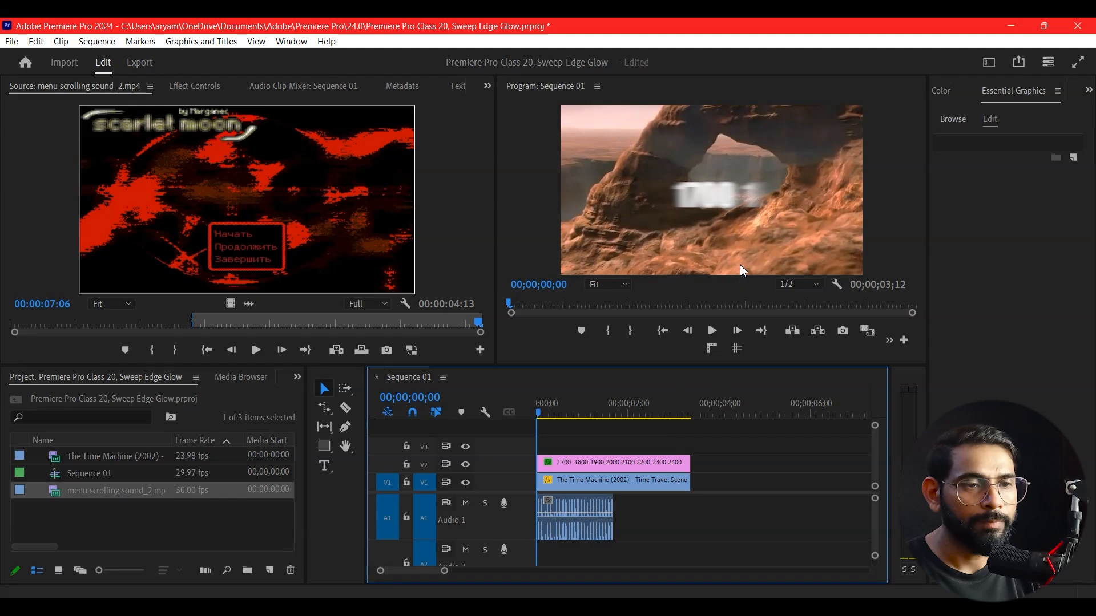
{"action": "key", "text": "ctrl+grave"}
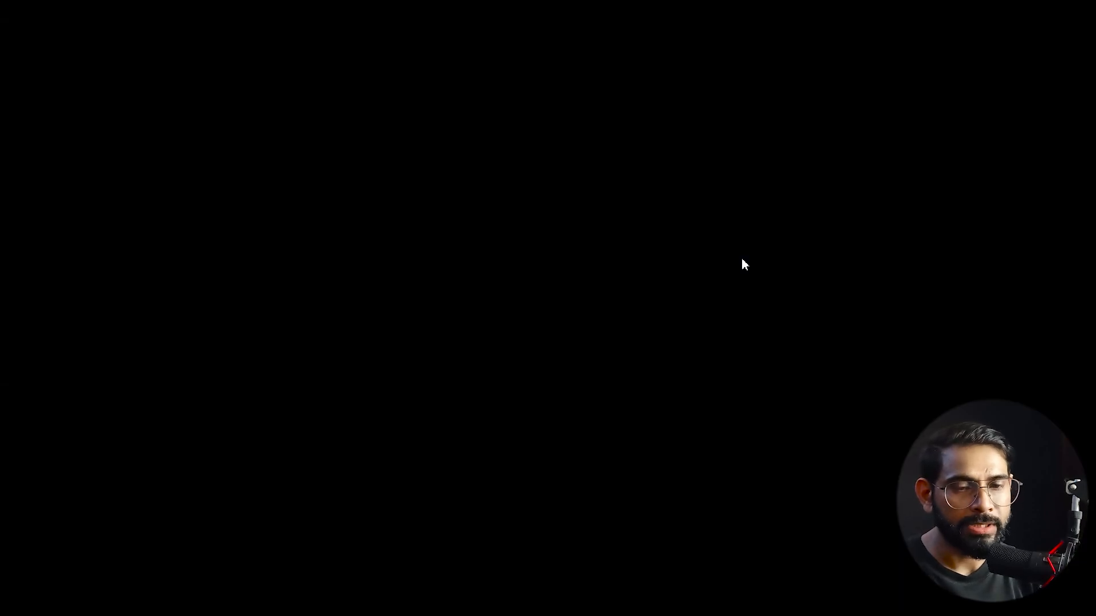
{"action": "key", "text": "ctrl+grave"}
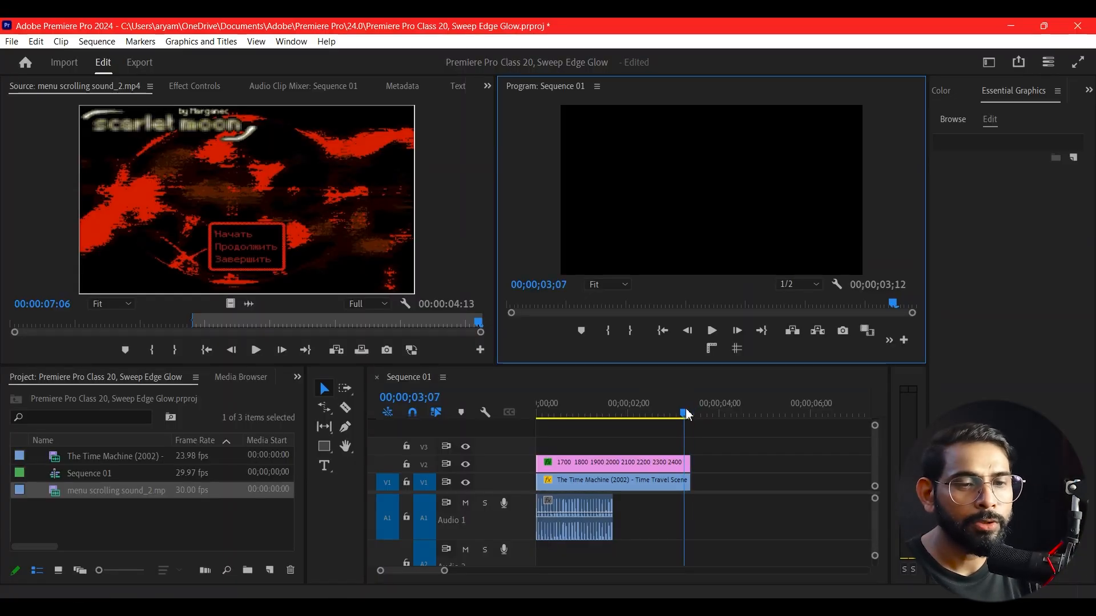
{"action": "left_click_drag", "start_coordinate": [685, 409], "coordinate": [508, 460]}
{"action": "key", "text": "space"}
{"action": "left_click_drag", "start_coordinate": [584, 478], "coordinate": [557, 479]}
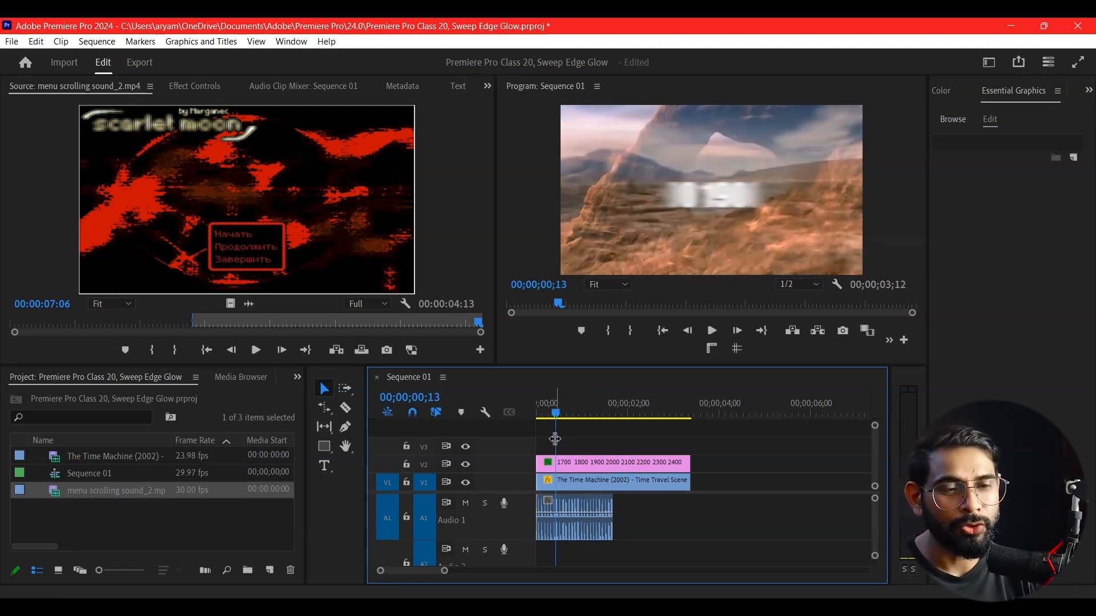
{"action": "left_click_drag", "start_coordinate": [562, 417], "coordinate": [538, 414]}
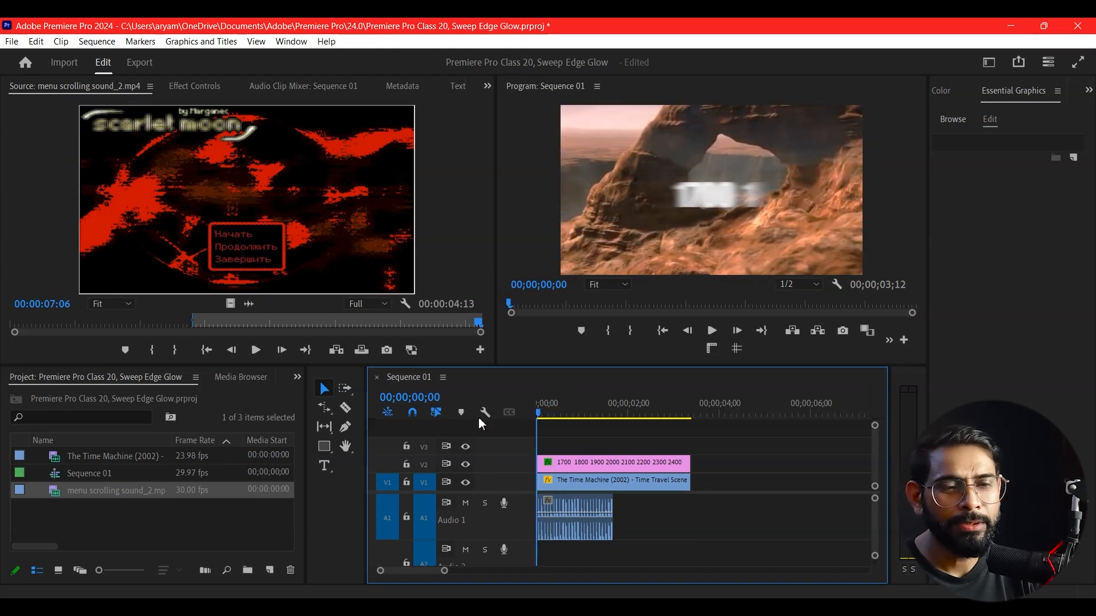
{"action": "key", "text": "ctrl+grave"}
{"action": "key", "text": "space"}
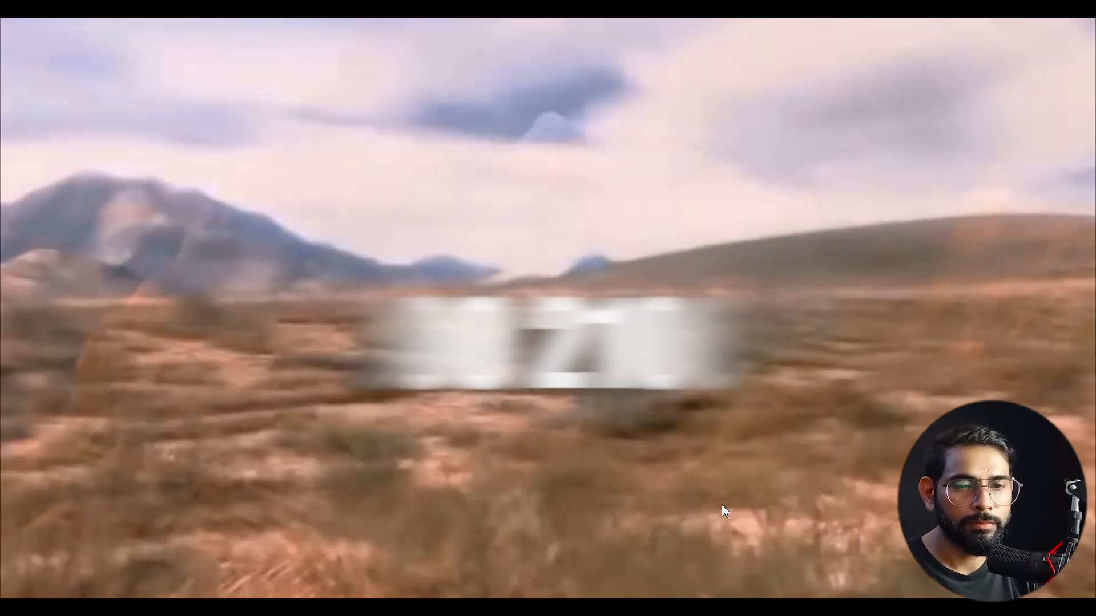
{"action": "key", "text": "Escape"}
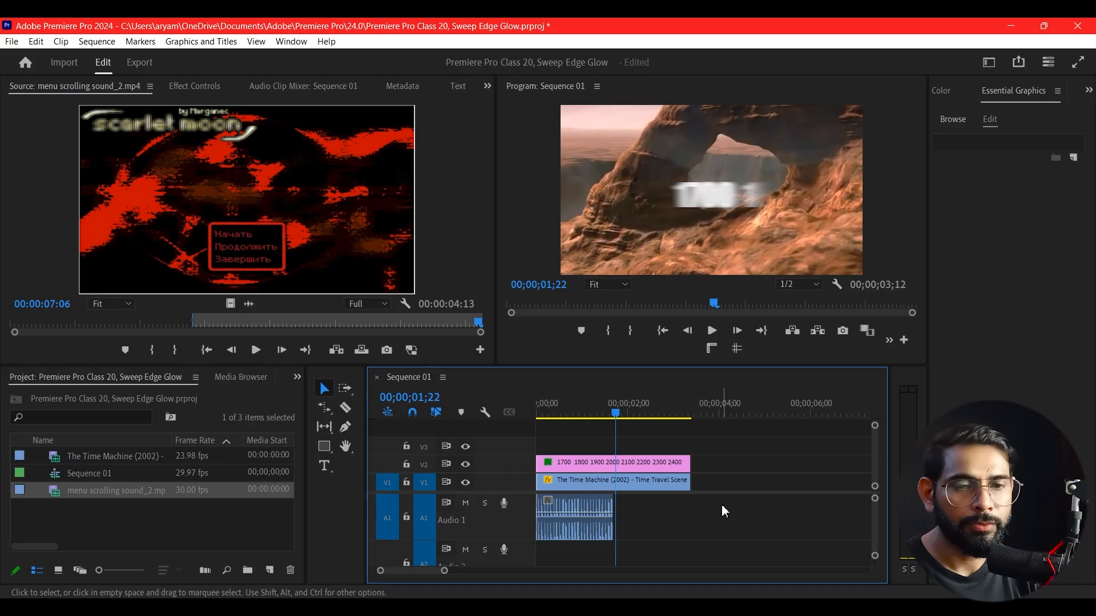